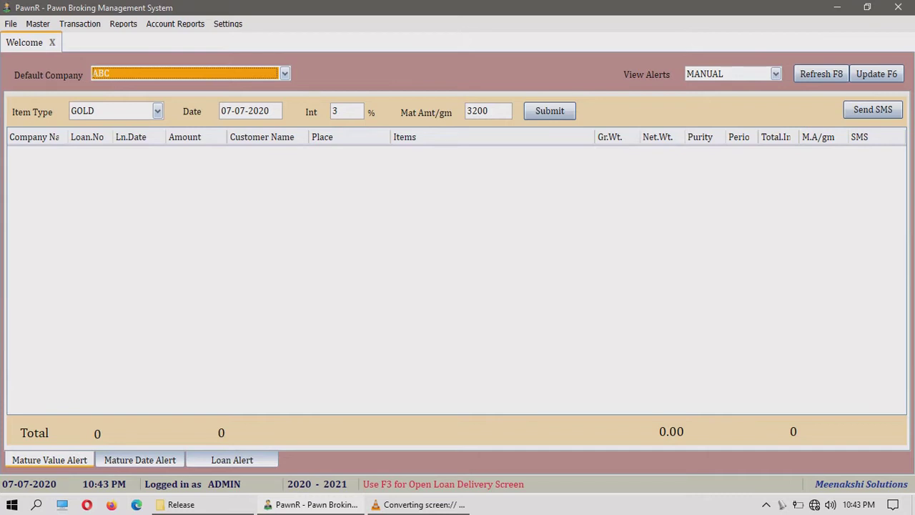
# Open the Ledger master form for entering ledger accounts.
pyautogui.click(37, 23)
pyautogui.press('Down')
pyautogui.press('Down')
pyautogui.press('Down')
pyautogui.press('Down')
pyautogui.press('Down')
pyautogui.press('Down')
pyautogui.press('Down')
pyautogui.press('Down')
pyautogui.press('Down')
pyautogui.press('Down')
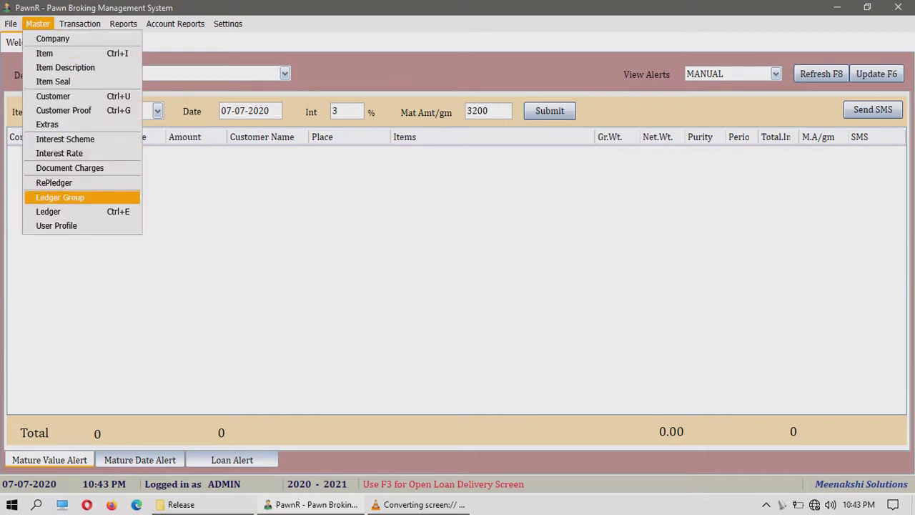
pyautogui.press('Return')
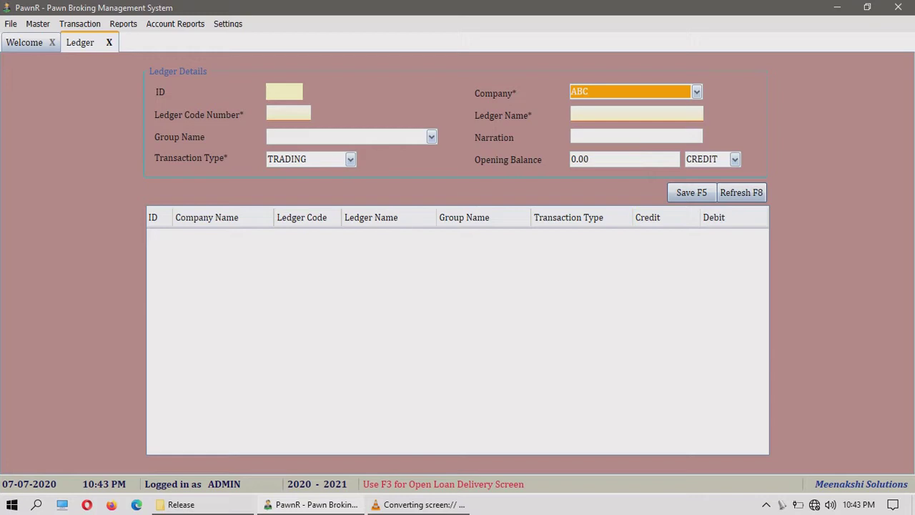
# Enter ledger code 9999 and ledger name CASH IN HAND for company ABC, leaving the group name and narration blank.
pyautogui.click(288, 113)
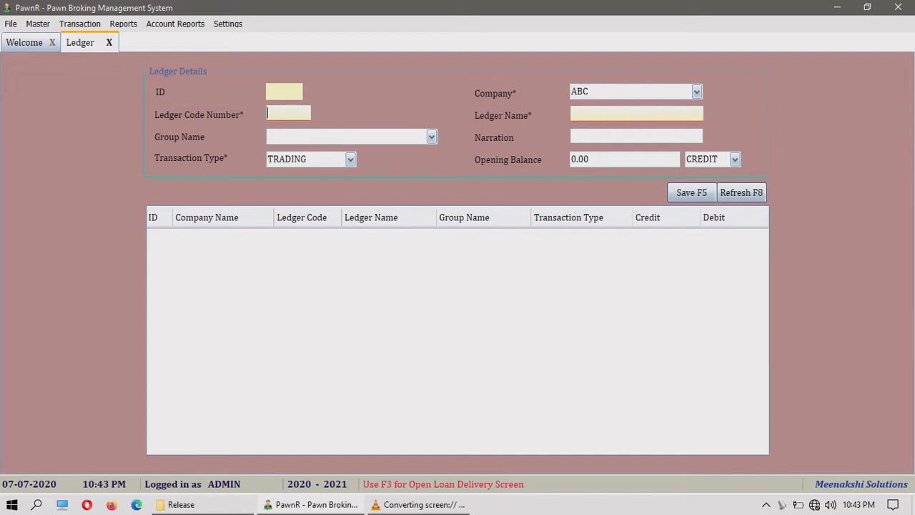
pyautogui.write('9999')
pyautogui.click(572, 114)
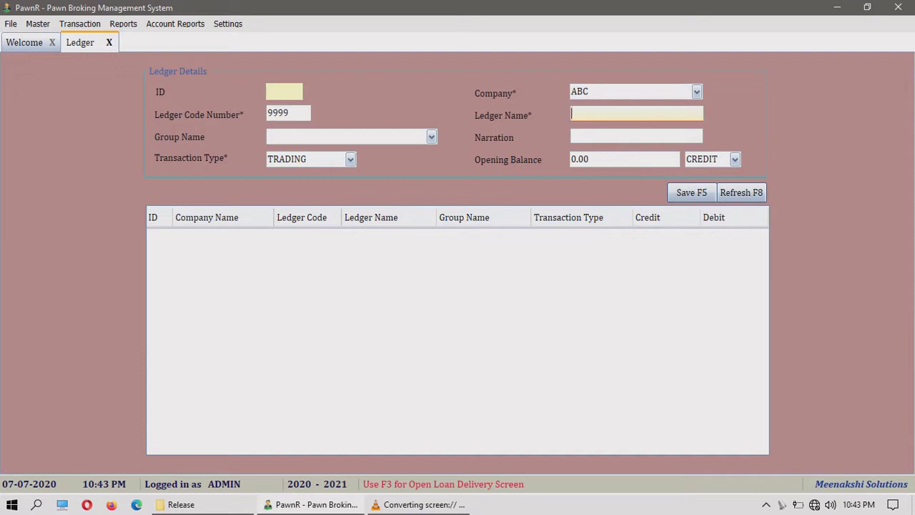
pyautogui.write('CASH IN HAND')
pyautogui.click(431, 137)
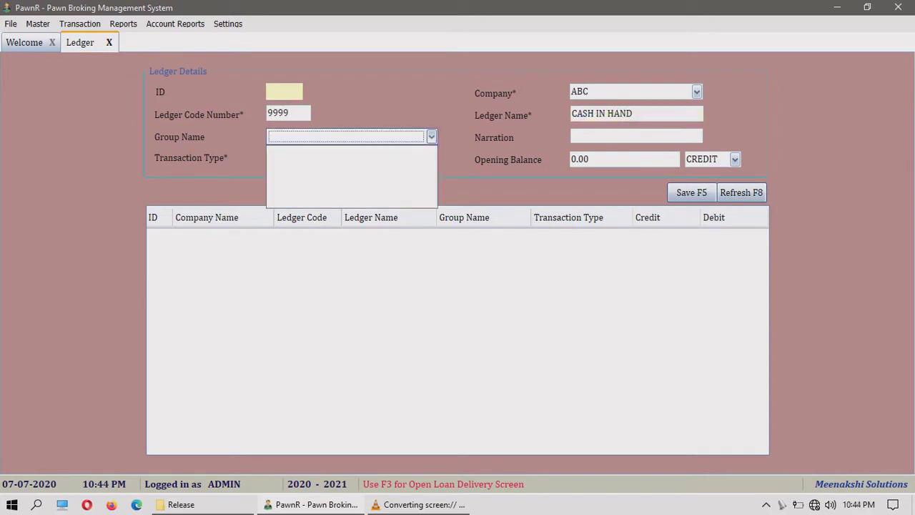
pyautogui.click(573, 136)
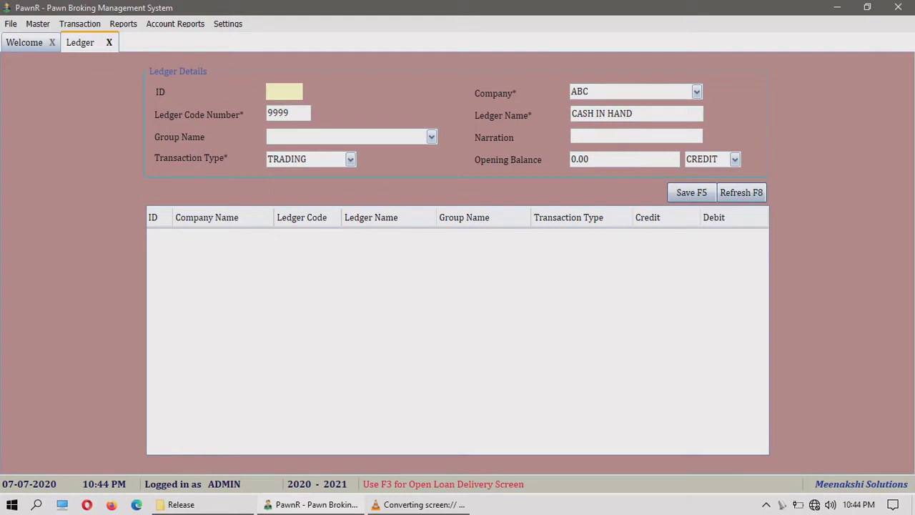
pyautogui.press('Tab')
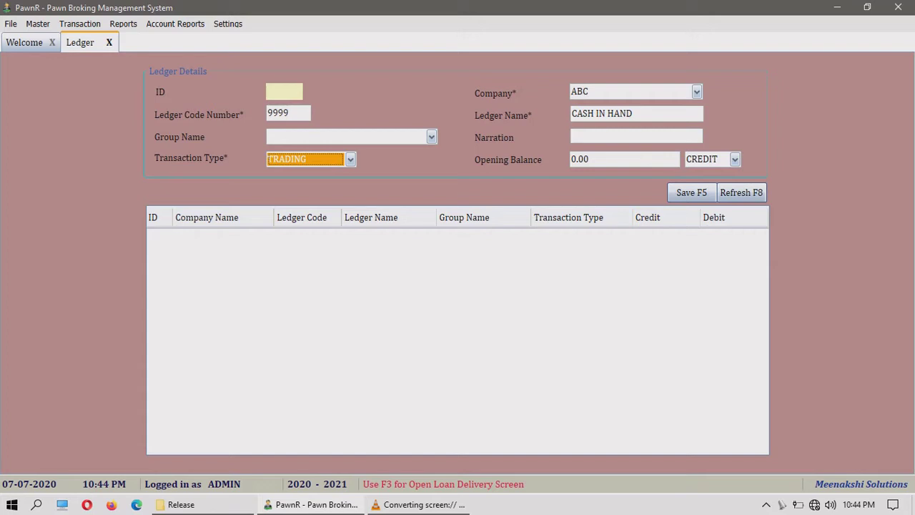
# Set the CASH IN HAND ledger to BALANCE SHEET with an opening balance of 100000 CREDIT and save it.
pyautogui.press('Down')
pyautogui.press('Tab')
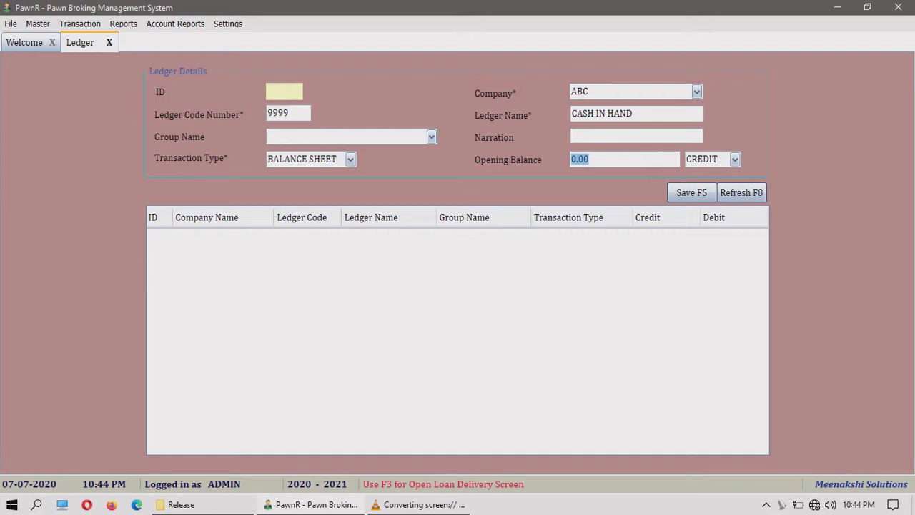
pyautogui.write('100000')
pyautogui.press('Tab')
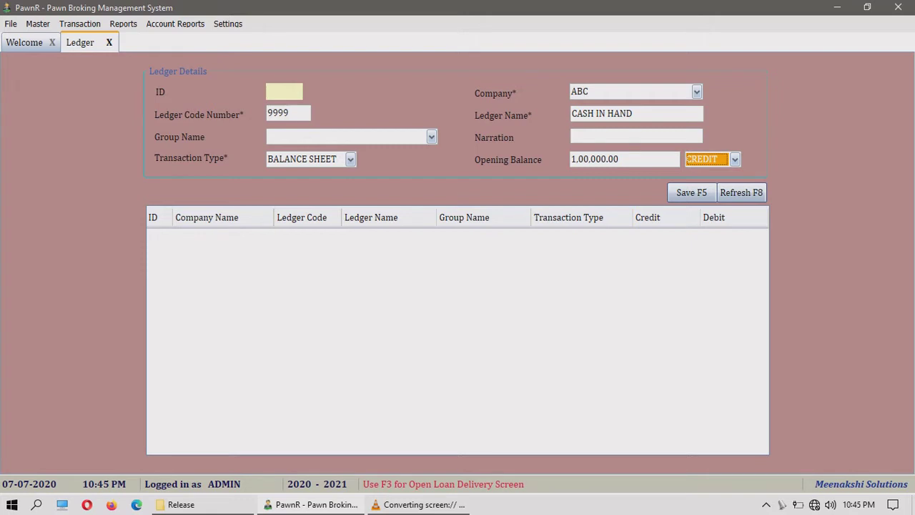
pyautogui.press('Tab')
pyautogui.press('Return')
pyautogui.press('Return')
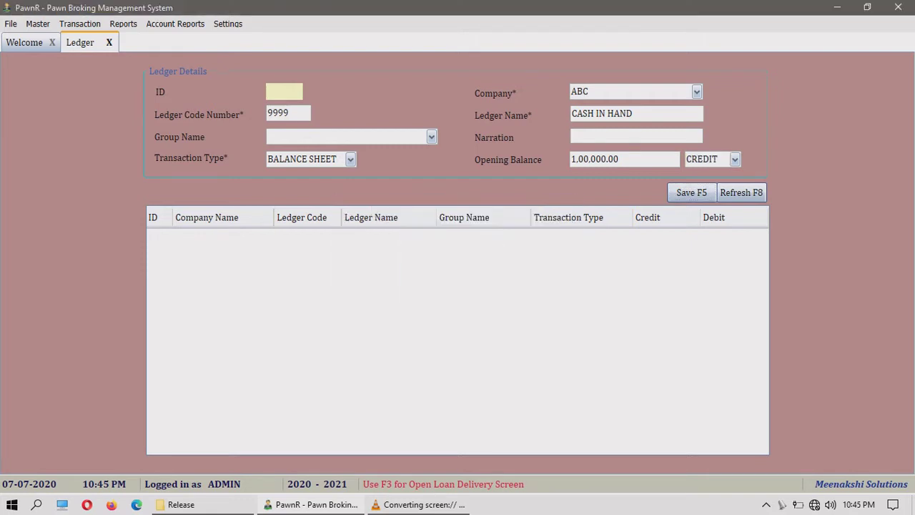
pyautogui.press('Return')
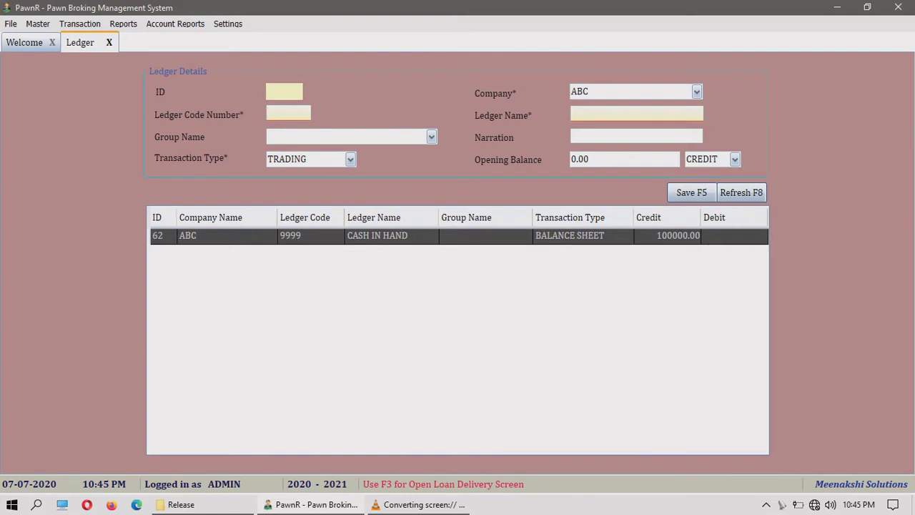
# Enter a second ledger with code 0001, name CAPITAL and transaction type BALANCE SHEET.
pyautogui.write('0001')
pyautogui.press('Return')
pyautogui.write('CAPITAL')
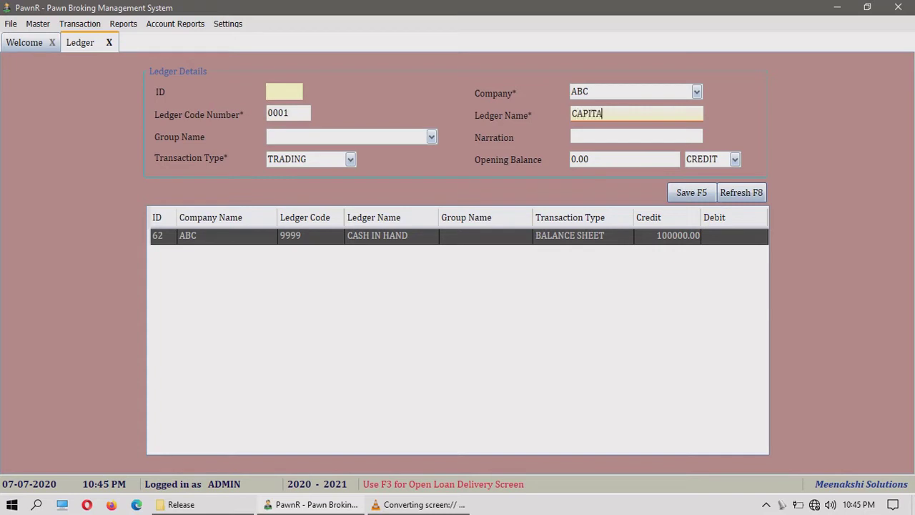
pyautogui.press('Return')
pyautogui.press('Return')
pyautogui.press('Down')
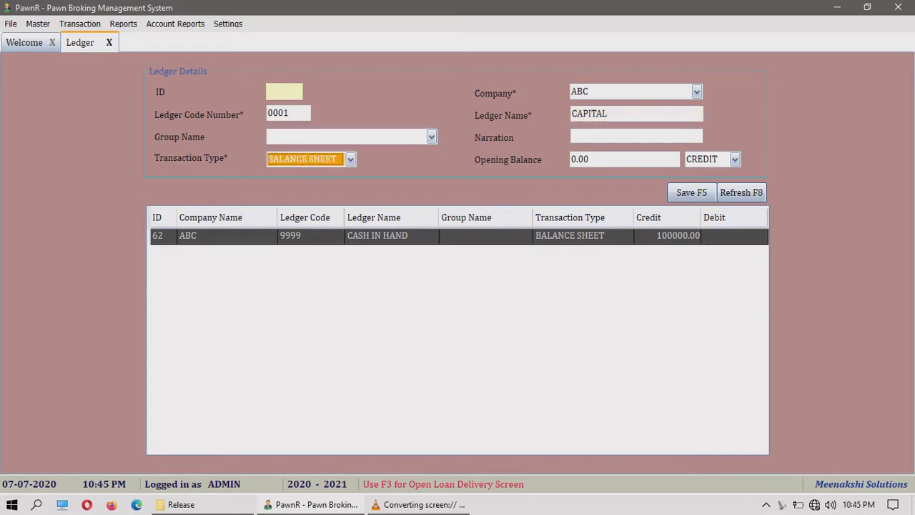
# Give the CAPITAL ledger an opening balance of 500000 CREDIT and save it.
pyautogui.press('Return')
pyautogui.press('Return')
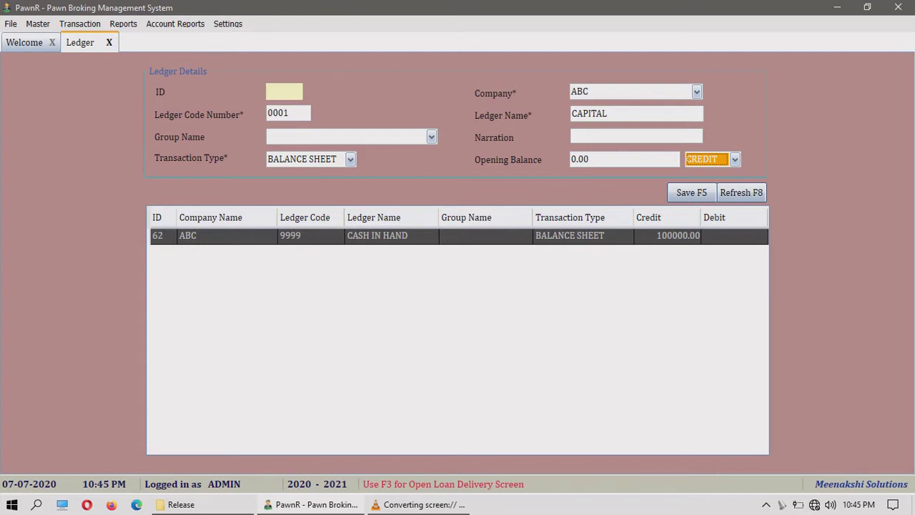
pyautogui.hotkey('shift', 'Tab')
pyautogui.write('500000')
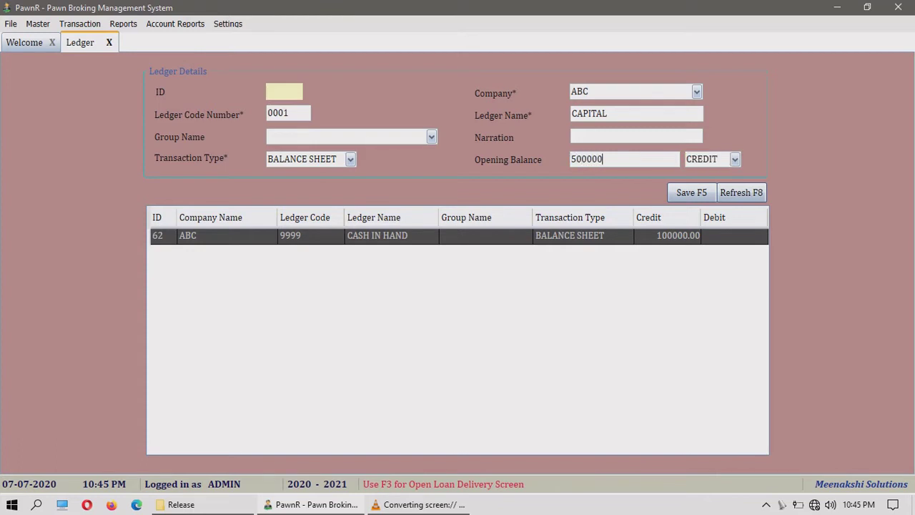
pyautogui.press('Return')
pyautogui.press('Return')
pyautogui.press('Return')
pyautogui.press('Return')
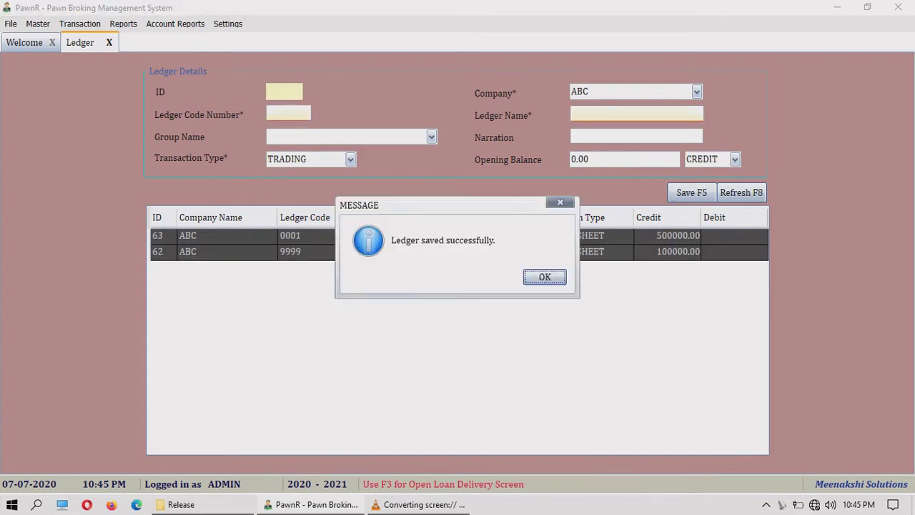
pyautogui.press('Return')
pyautogui.press('Return')
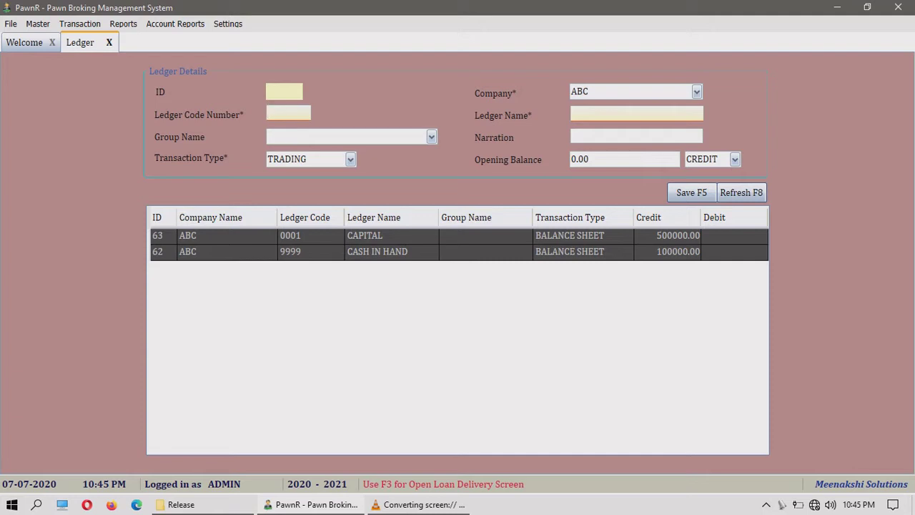
# Enter a ledger with code 1001, name JEWEL LOAN ADAVANCE and narration PAWN DEBTORS, leaving the group name blank.
pyautogui.write('1001')
pyautogui.press('Tab')
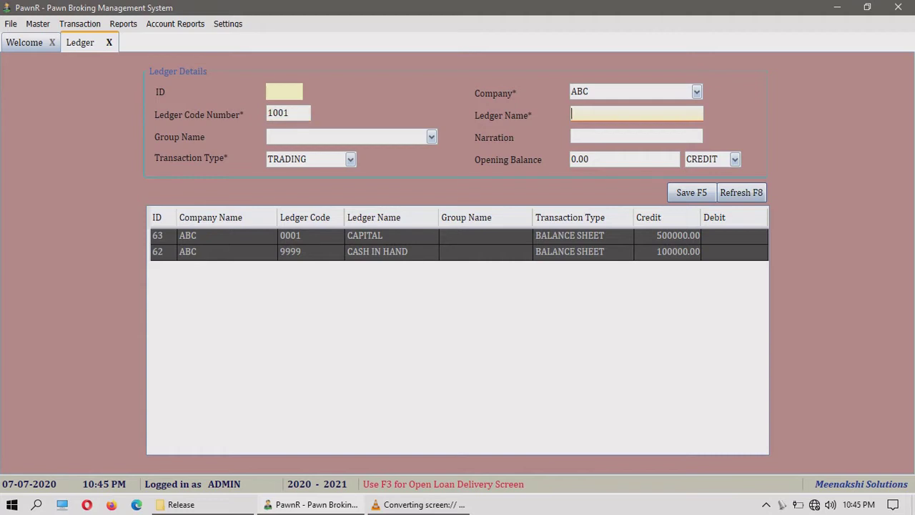
pyautogui.write('JEWEL LOAN ADAVANCE')
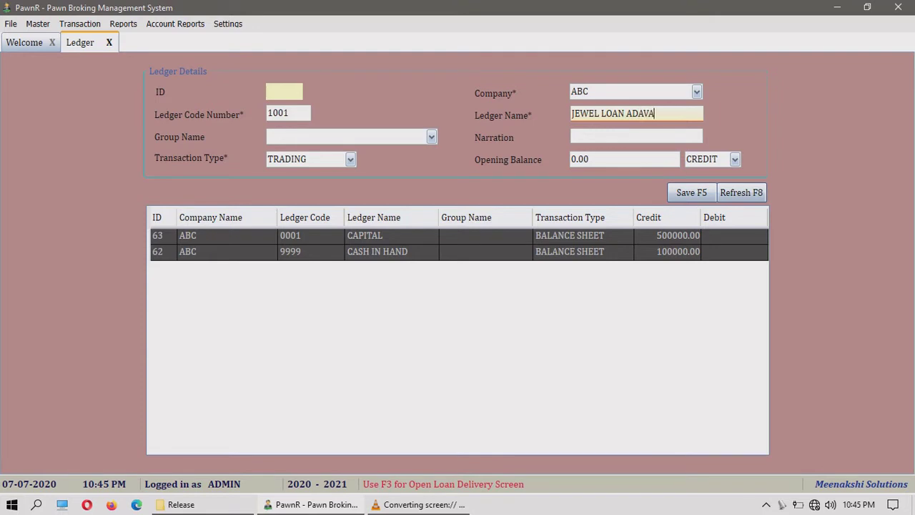
pyautogui.press('Tab')
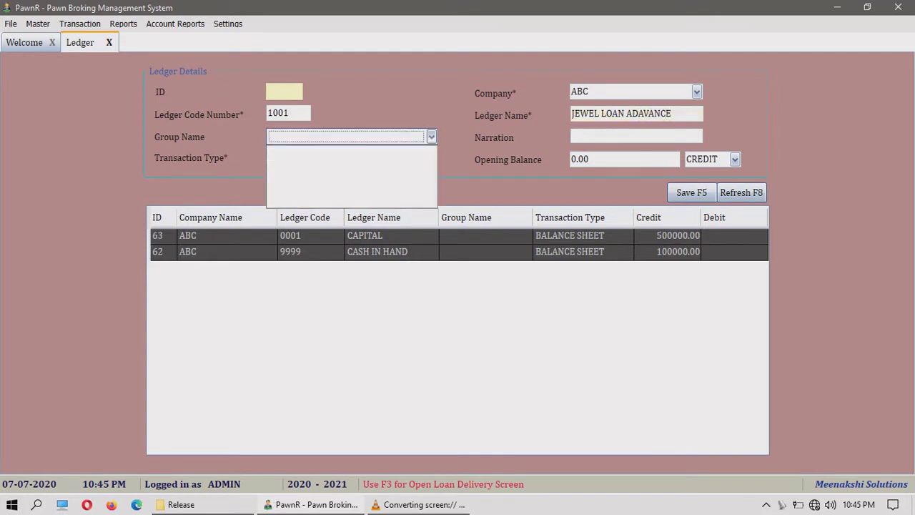
pyautogui.press('Tab')
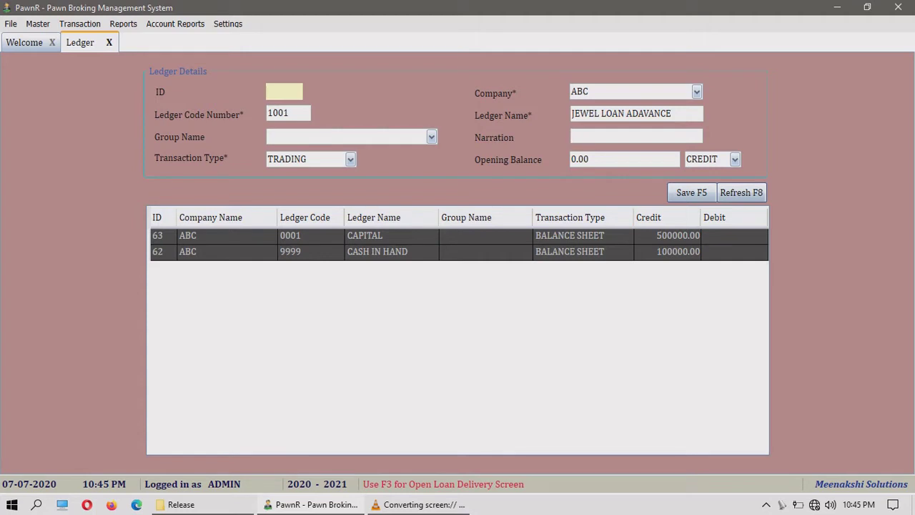
pyautogui.write('PAWN DEBTORS')
pyautogui.press('Tab')
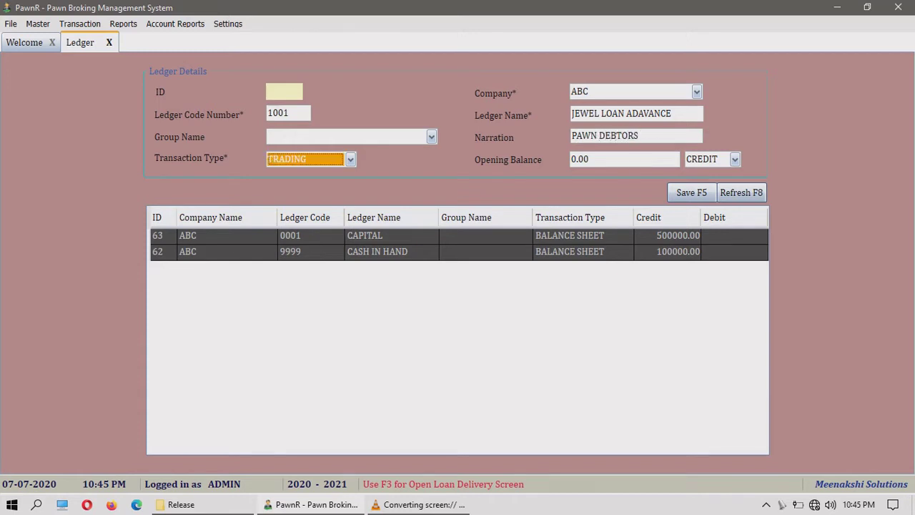
# Set the JEWEL LOAN ADAVANCE ledger to BALANCE SHEET with an opening balance of 400000 DEBIT and save it.
pyautogui.press('Down')
pyautogui.press('Tab')
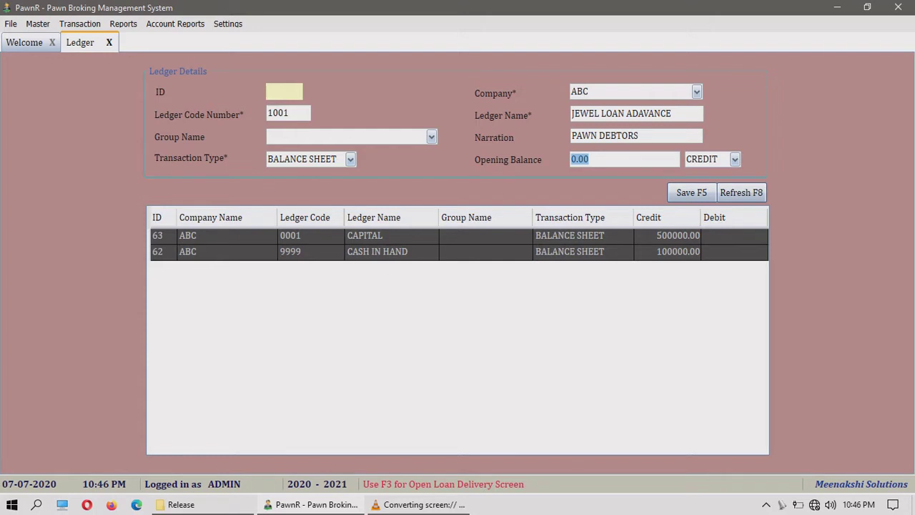
pyautogui.write('400000')
pyautogui.press('Tab')
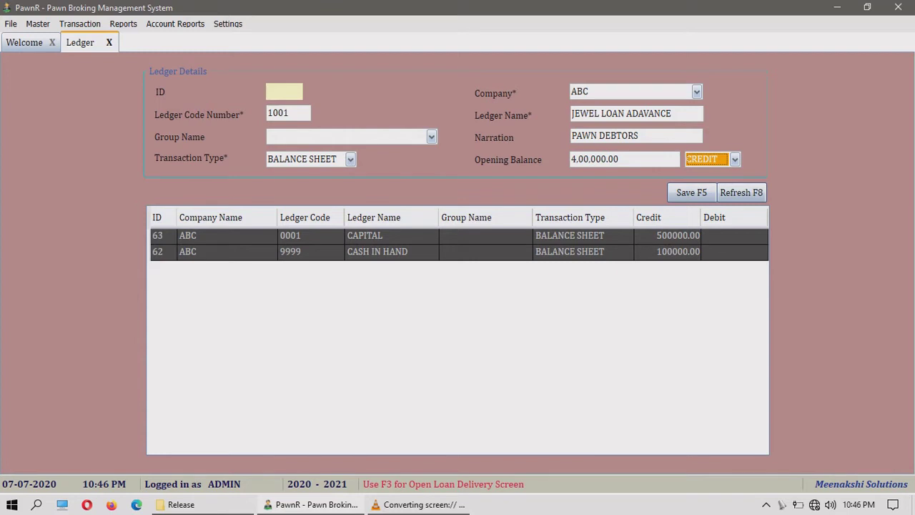
pyautogui.press('Down')
pyautogui.press('Tab')
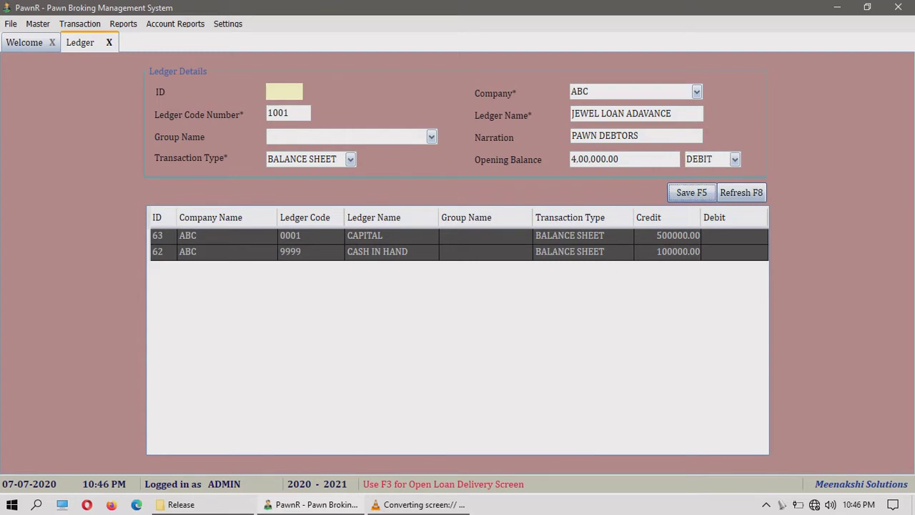
pyautogui.press('Return')
pyautogui.press('Return')
pyautogui.press('Return')
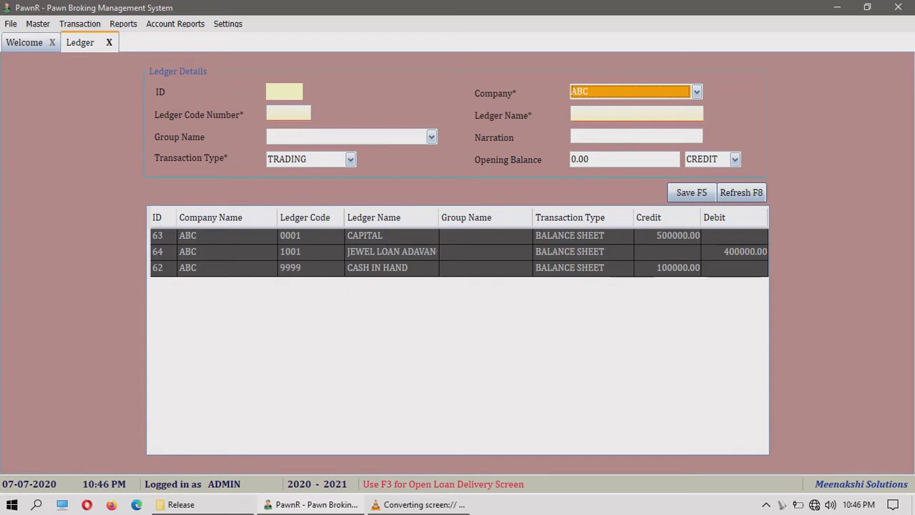
# Enter a ledger with code 1003, name JEWEL LOAN INTEREST and narration PAWN INTEREST, leaving the group name blank.
pyautogui.click(269, 113)
pyautogui.write('1003')
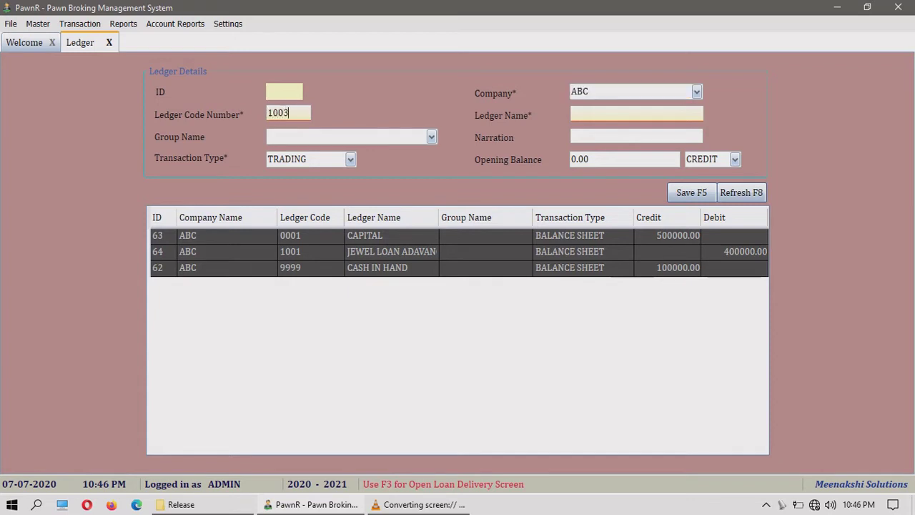
pyautogui.press('Tab')
pyautogui.write('JEWE')
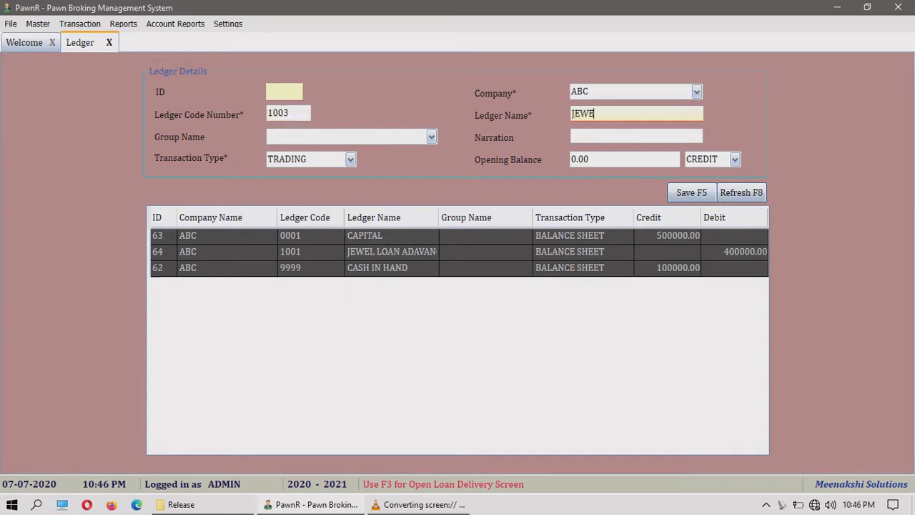
pyautogui.write('L LOAN INTEREST')
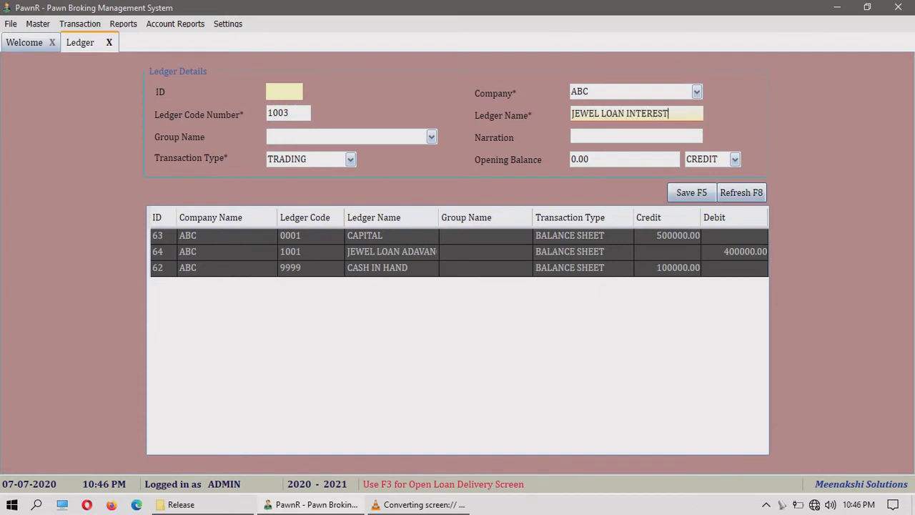
pyautogui.press('Tab')
pyautogui.press('Tab')
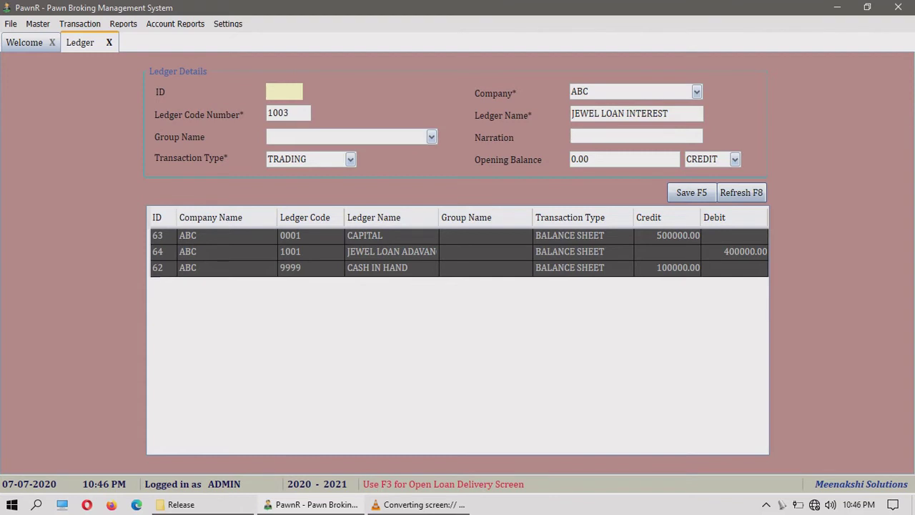
pyautogui.write('PAWN INTEREST')
pyautogui.press('Tab')
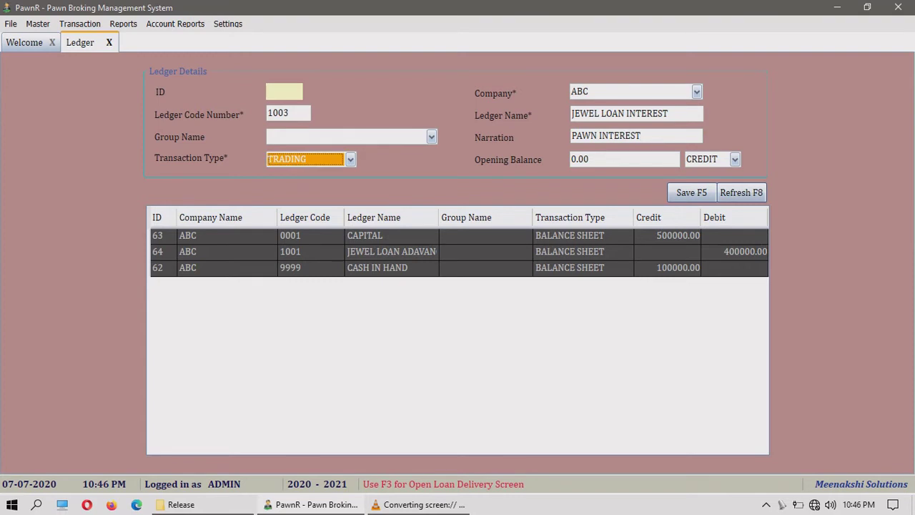
# Set the JEWEL LOAN INTEREST ledger's transaction type to PROFIT AND LOSS, keep the opening balance at 0.00 CREDIT, and save it.
pyautogui.press('Down')
pyautogui.press('Tab')
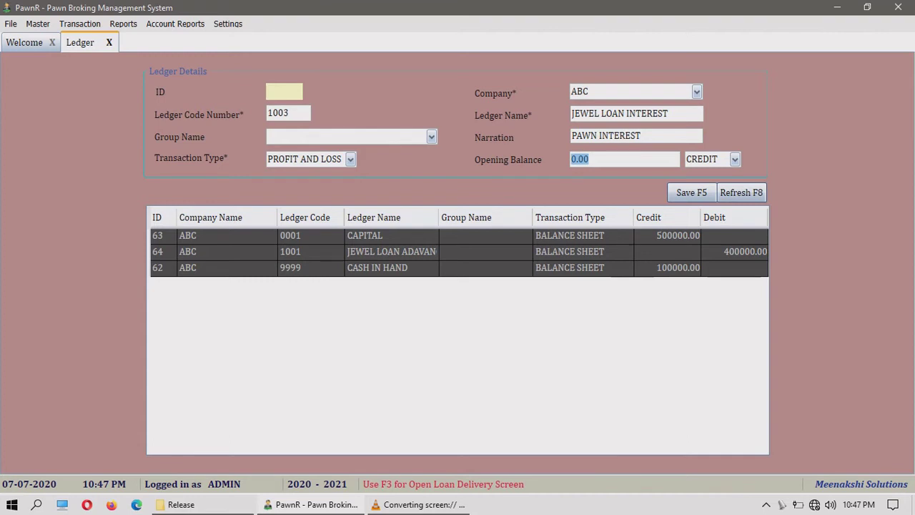
pyautogui.press('Tab')
pyautogui.press('Tab')
pyautogui.press('Return')
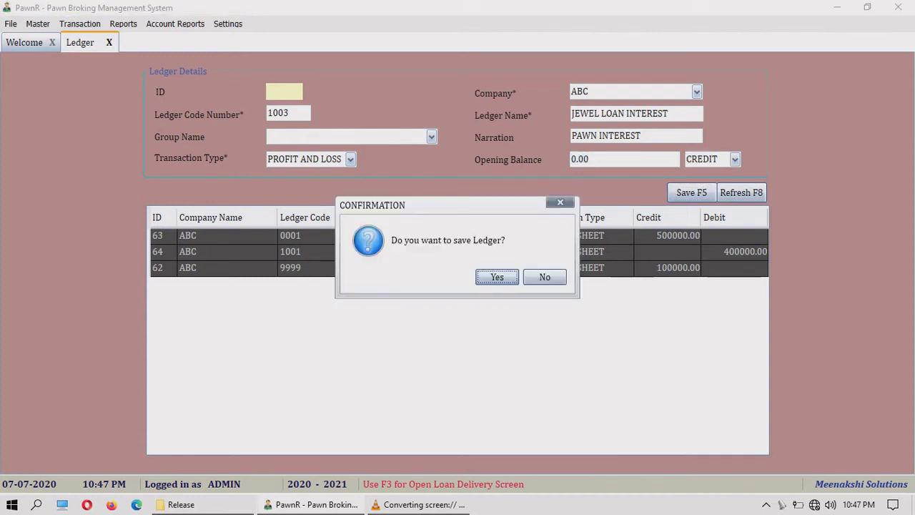
pyautogui.press('Return')
pyautogui.press('Return')
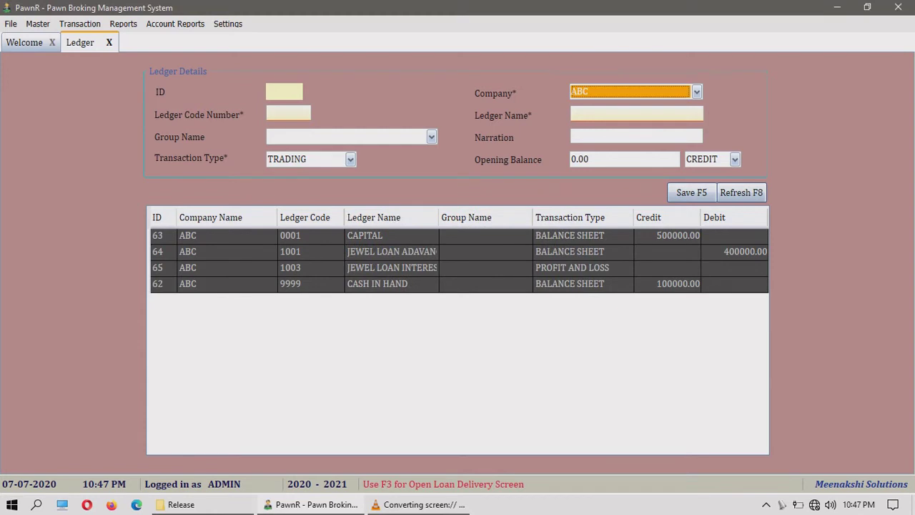
pyautogui.press('Tab')
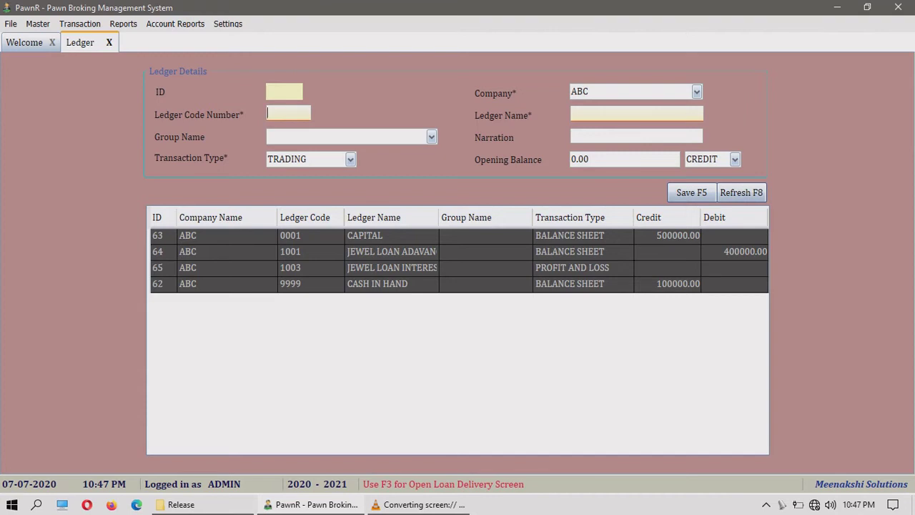
# Enter a ledger with code 1003, name BILLING COST and narration BILLING COST, leaving the group name blank.
pyautogui.write('1003')
pyautogui.press('Return')
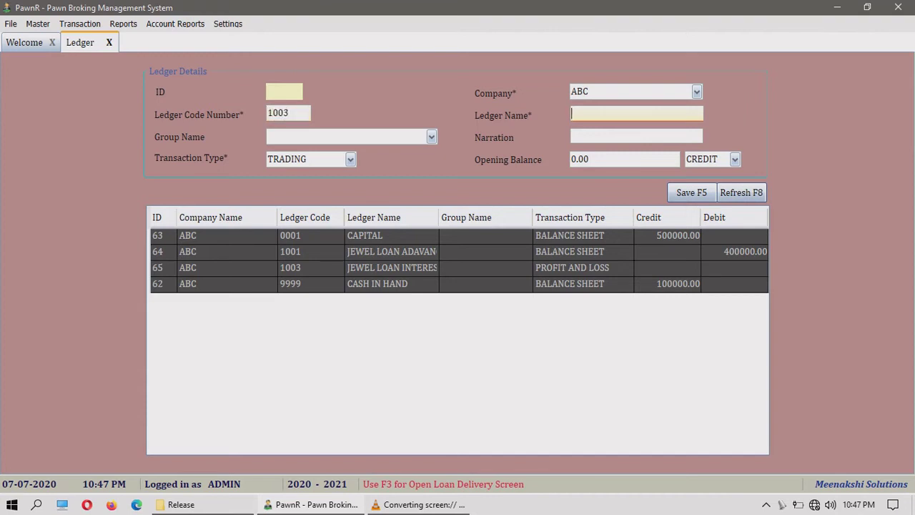
pyautogui.write('BILLING COST')
pyautogui.press('Return')
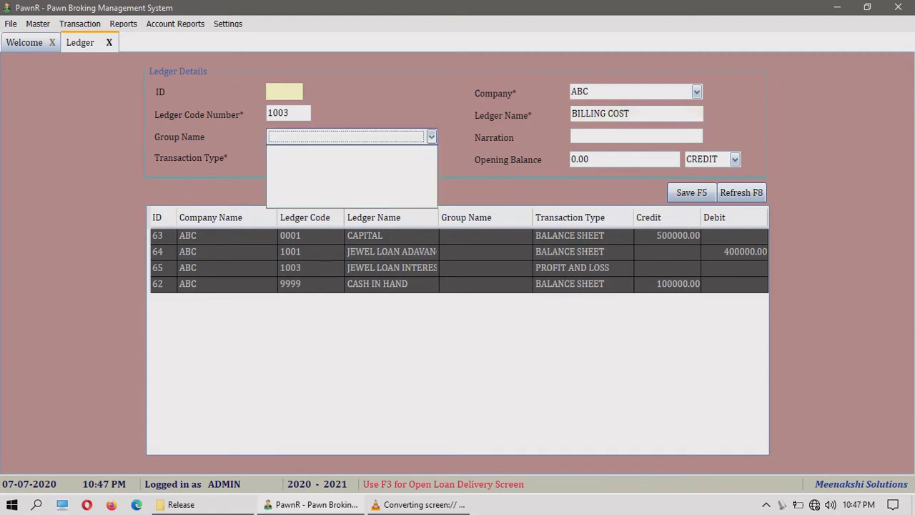
pyautogui.press('Return')
pyautogui.press('Return')
pyautogui.write('BILL')
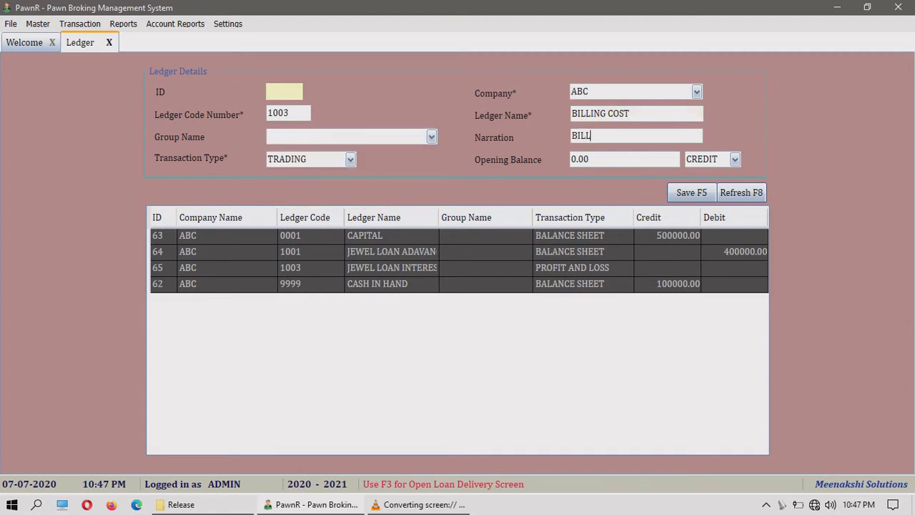
pyautogui.write('ING COST')
# Set the BILLING COST ledger's transaction type to PROFIT AND LOSS, keep the opening balance at 0.00 CREDIT, and try to save it.
pyautogui.hotkey('shift', 'Tab')
pyautogui.press('Down')
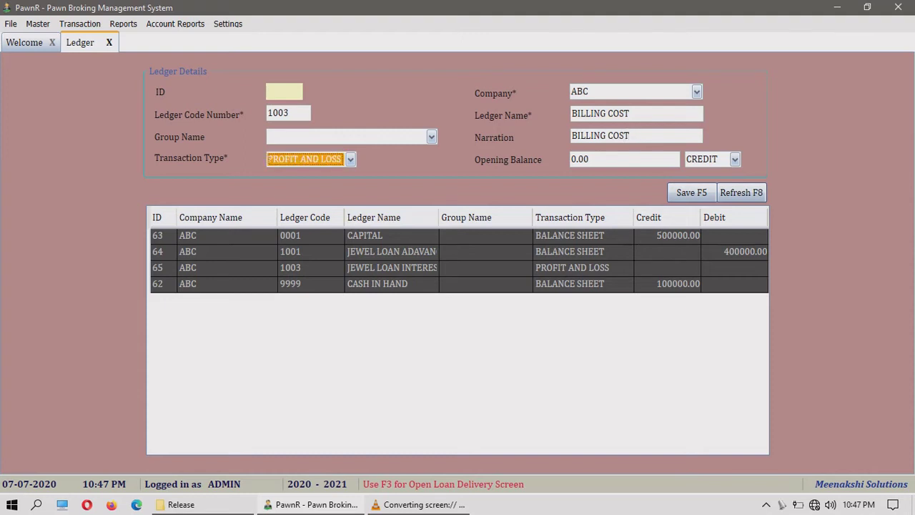
pyautogui.press('Tab')
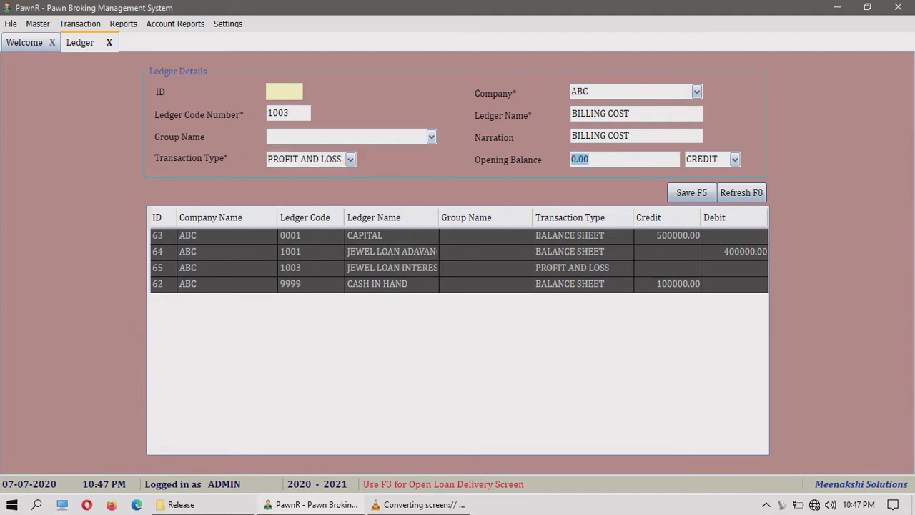
pyautogui.press('Tab')
pyautogui.press('Tab')
pyautogui.press('Return')
pyautogui.press('Return')
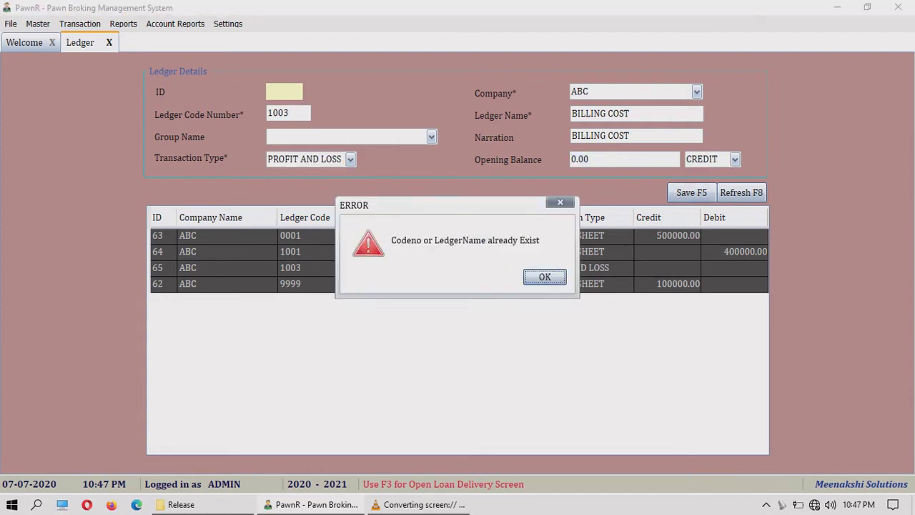
pyautogui.press('Return')
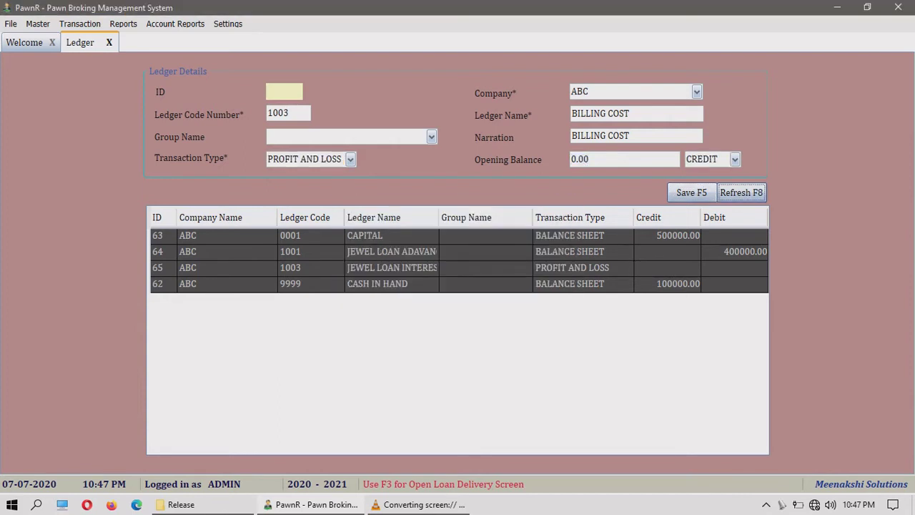
# Set the BILLING COST ledger's code number to 1004 and save the ledger.
pyautogui.press('Tab')
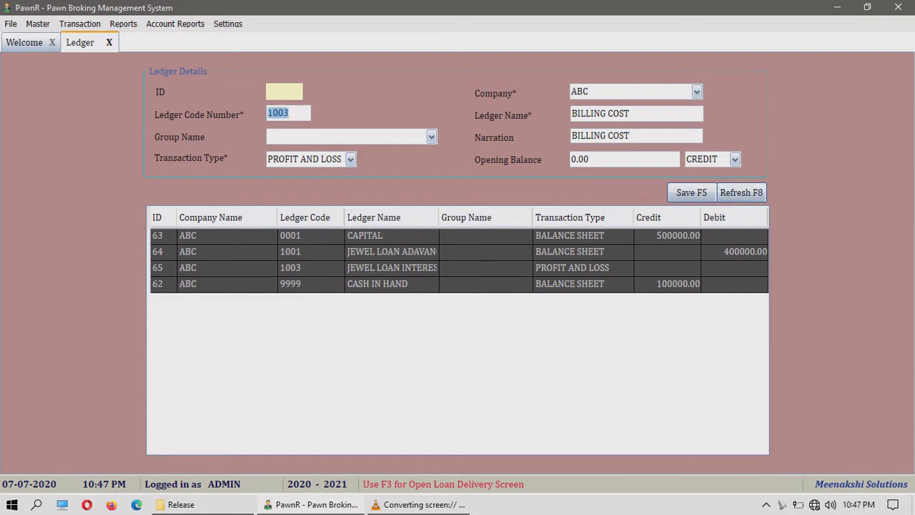
pyautogui.write('1004')
pyautogui.press('Tab')
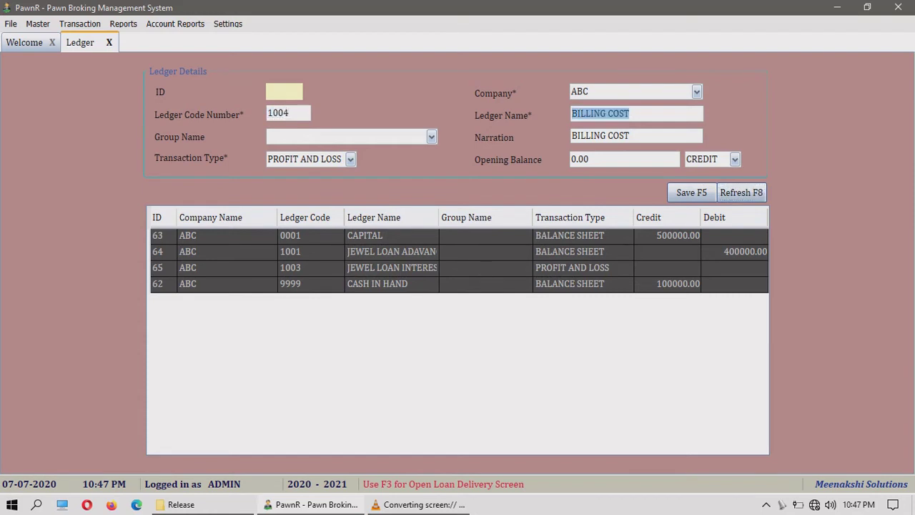
pyautogui.press('F5')
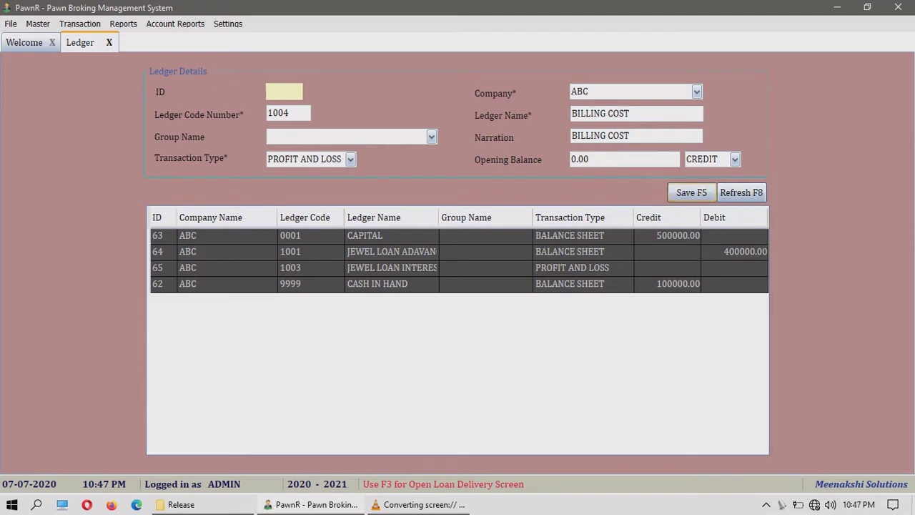
pyautogui.press('Return')
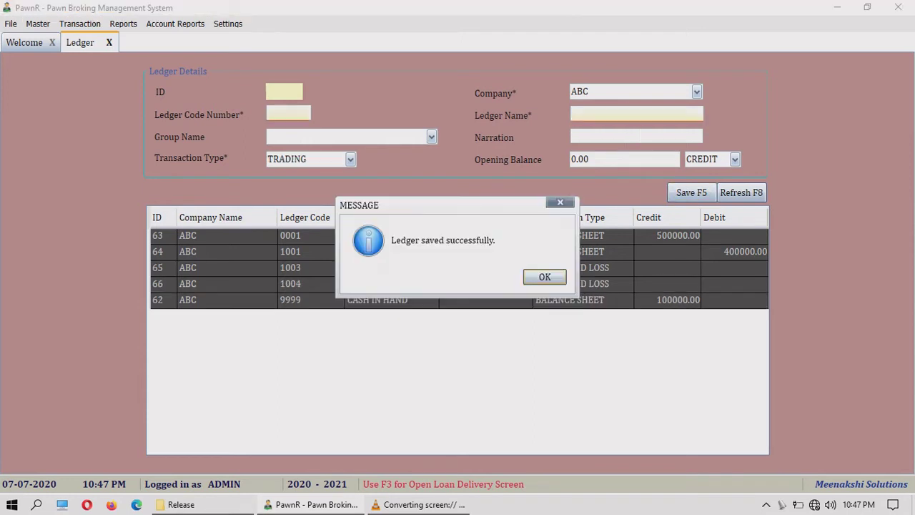
pyautogui.press('Return')
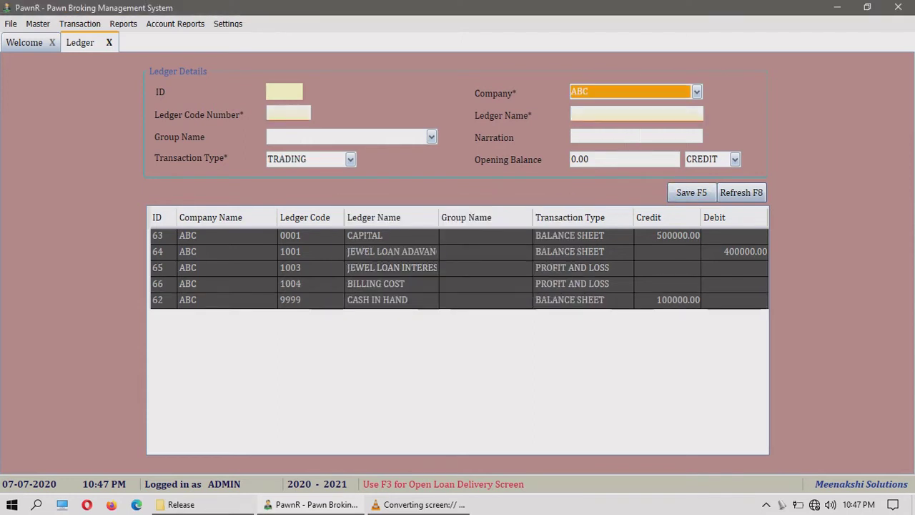
# Enter a ledger with code 2001 and name EXPENSES, leaving the group name and narration blank.
pyautogui.press('Tab')
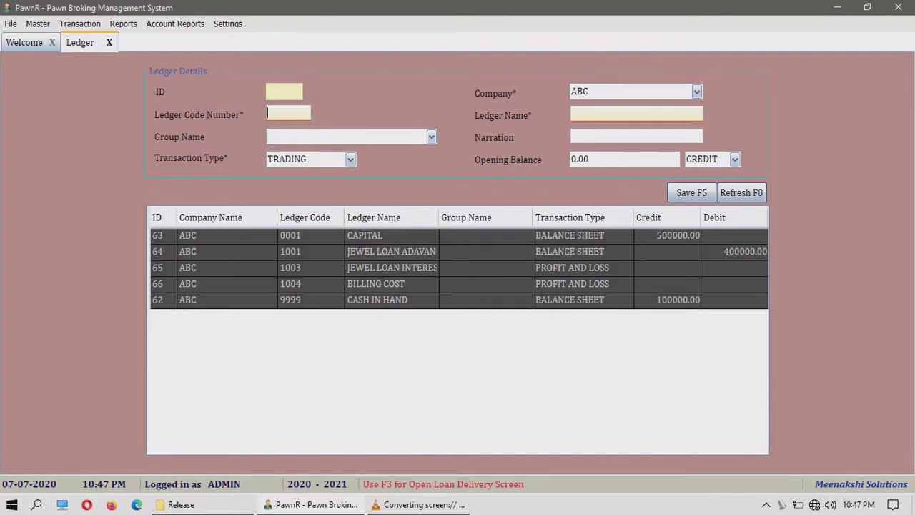
pyautogui.write('2001')
pyautogui.press('Return')
pyautogui.write('EXPENSES')
pyautogui.press('Return')
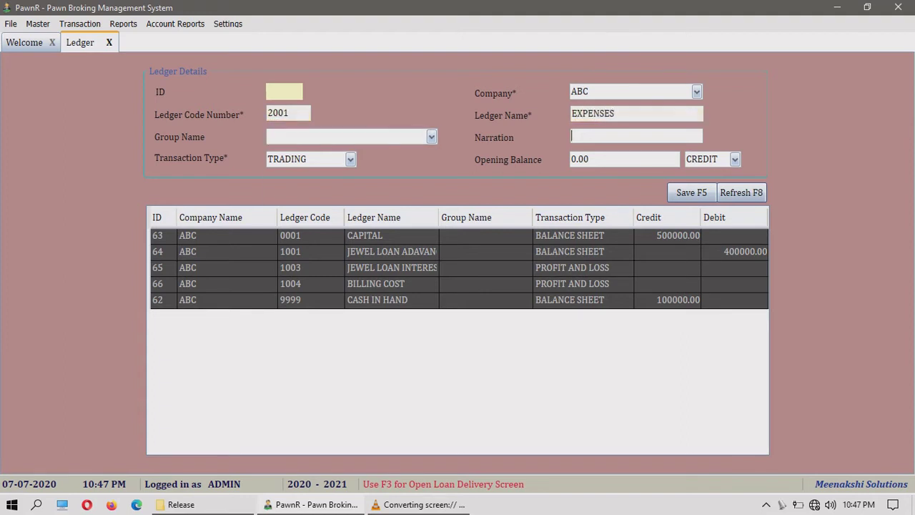
pyautogui.press('Return')
# Set the EXPENSES ledger's transaction type to PROFIT AND LOSS, keep the opening balance at 0.00 CREDIT, and save it.
pyautogui.press('Down')
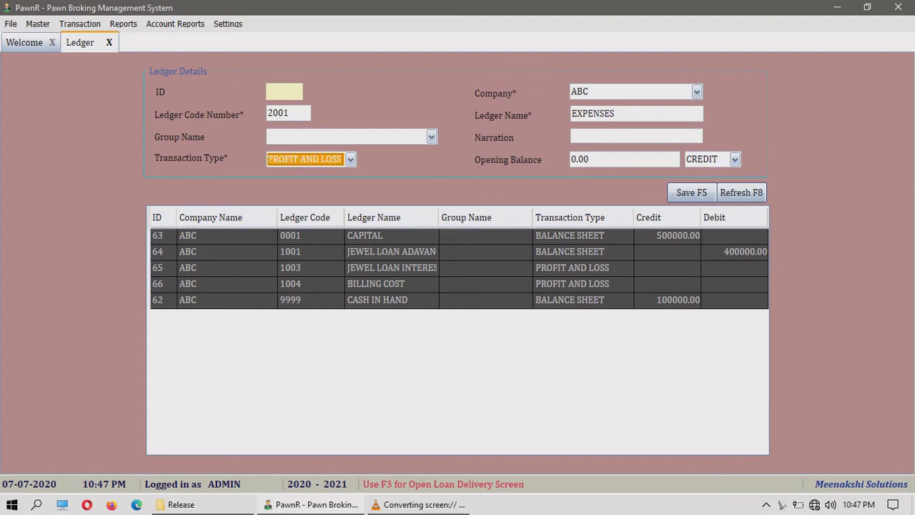
pyautogui.press('Return')
pyautogui.press('Return')
pyautogui.press('Return')
pyautogui.press('Return')
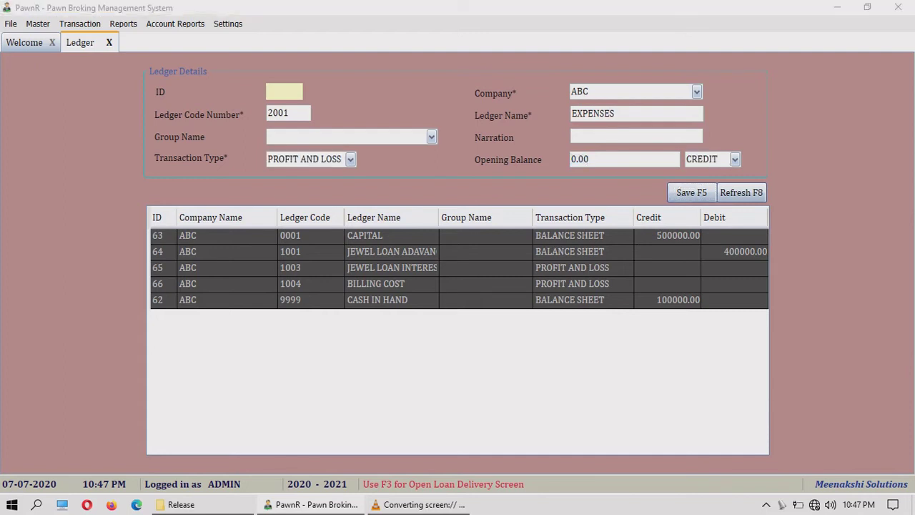
pyautogui.press('Return')
pyautogui.press('Return')
pyautogui.press('Return')
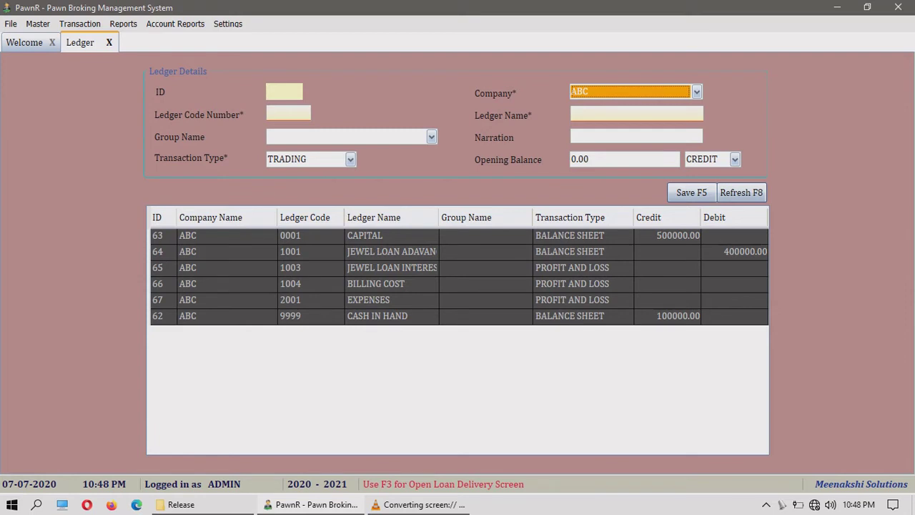
# Open the DayBook transaction screen for company ABC.
pyautogui.click(79, 24)
pyautogui.press('Down')
pyautogui.press('Down')
pyautogui.press('Down')
pyautogui.press('Down')
pyautogui.press('Down')
pyautogui.press('Down')
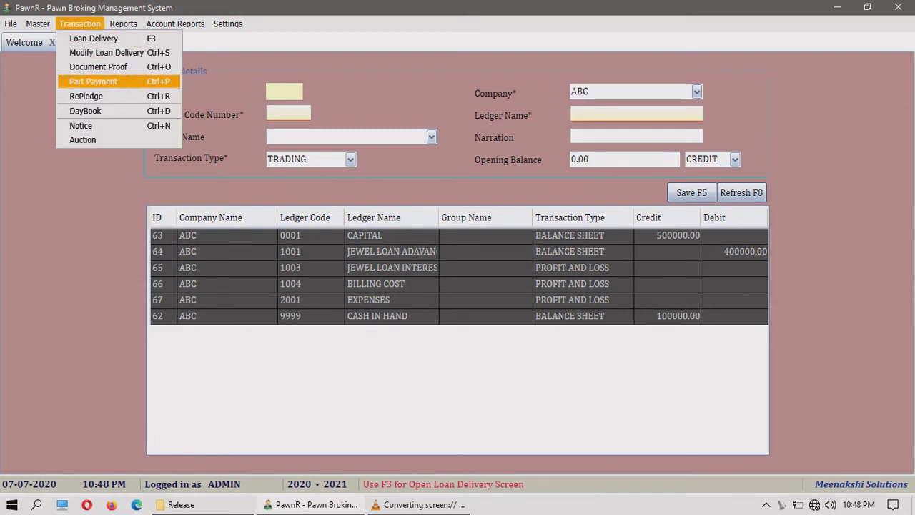
pyautogui.press('Return')
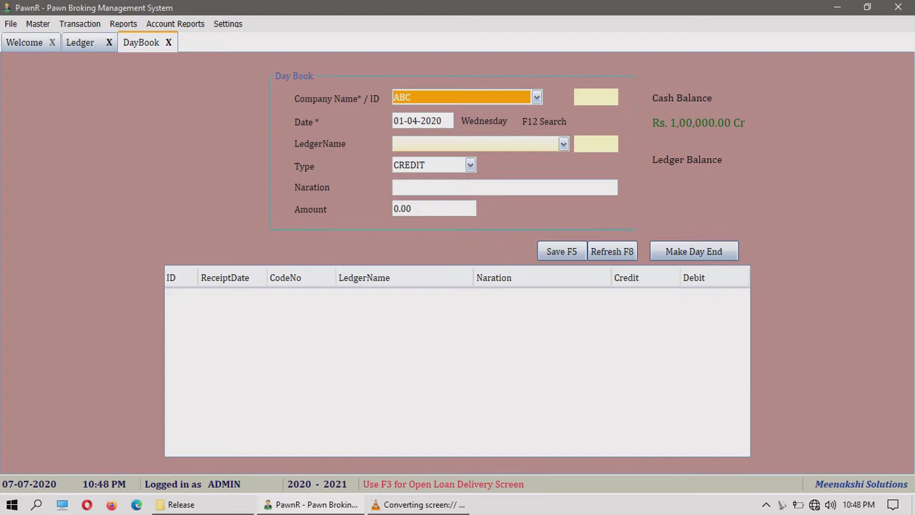
# Set the day book date to 04-07-2020 and make the day end for that date.
pyautogui.click(394, 121)
pyautogui.write('04072')
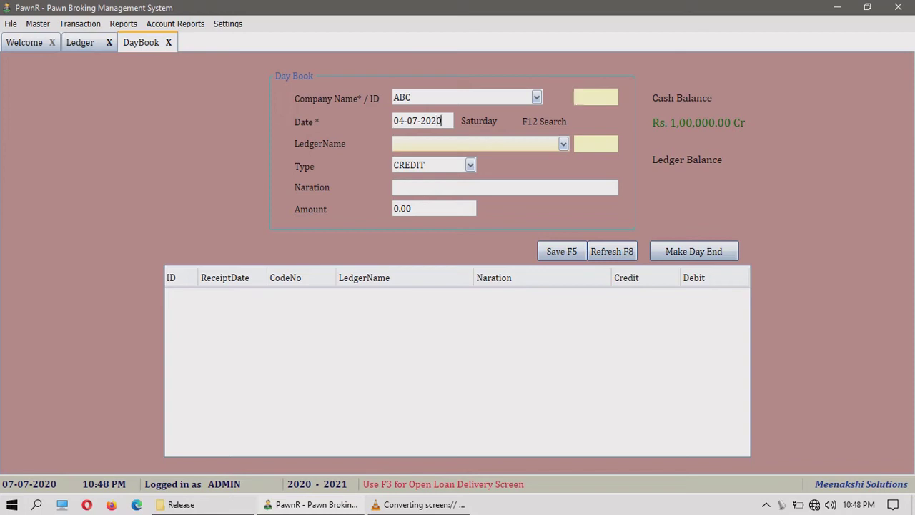
pyautogui.write('020')
pyautogui.click(693, 251)
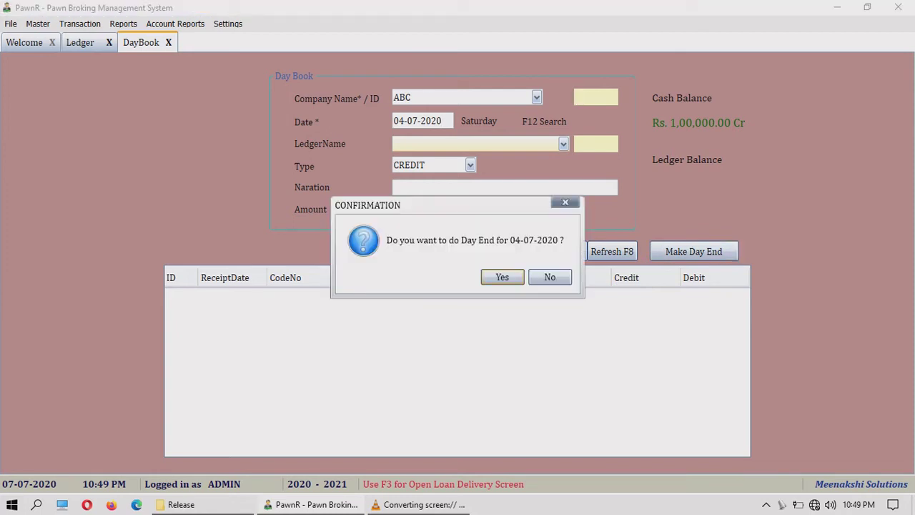
pyautogui.press('Return')
pyautogui.press('Return')
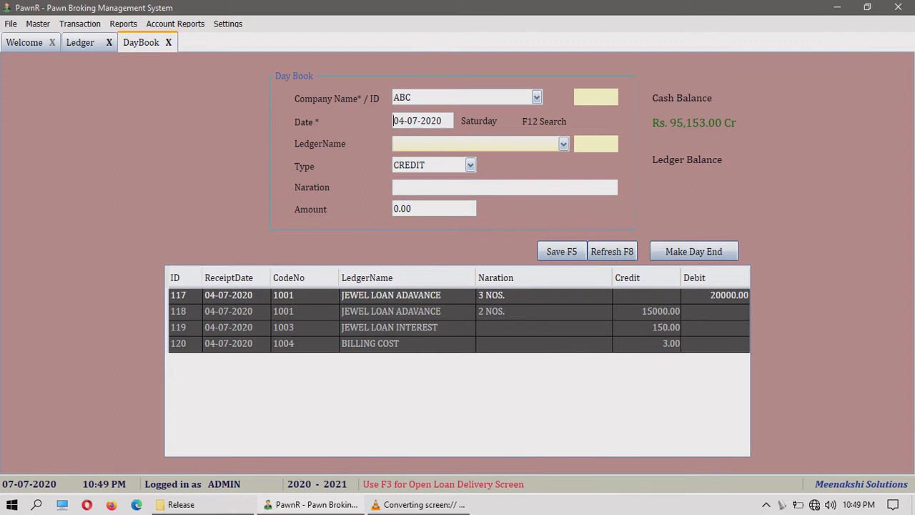
# Review the day-end entries for jewel loan advance, jewel loan interest and billing cost in the day book.
pyautogui.click(391, 294)
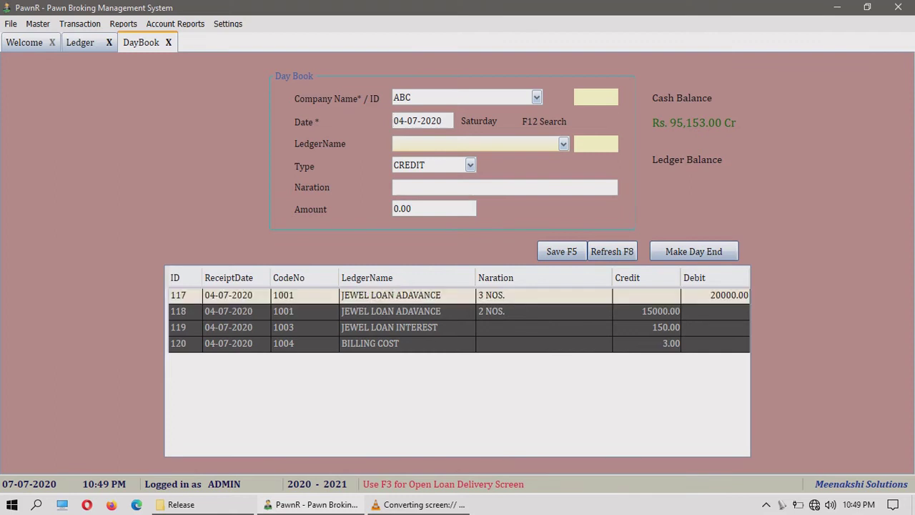
pyautogui.click(390, 311)
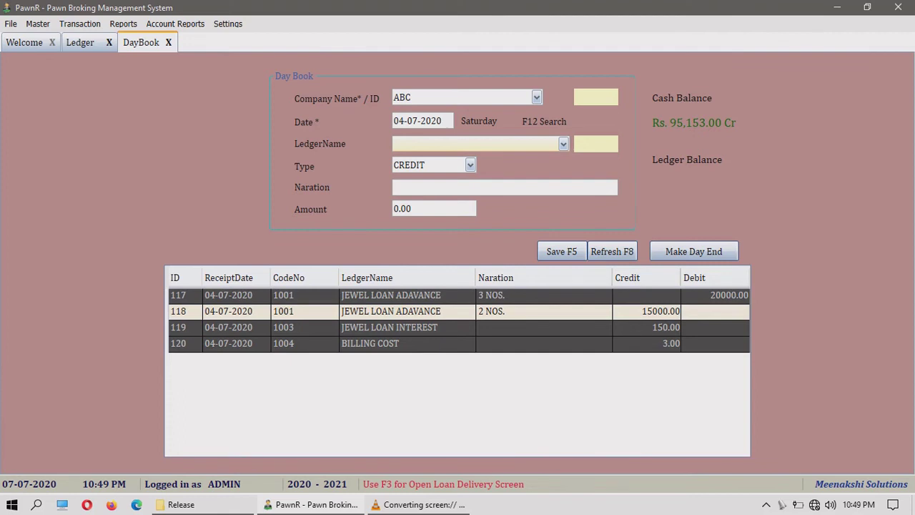
pyautogui.click(390, 327)
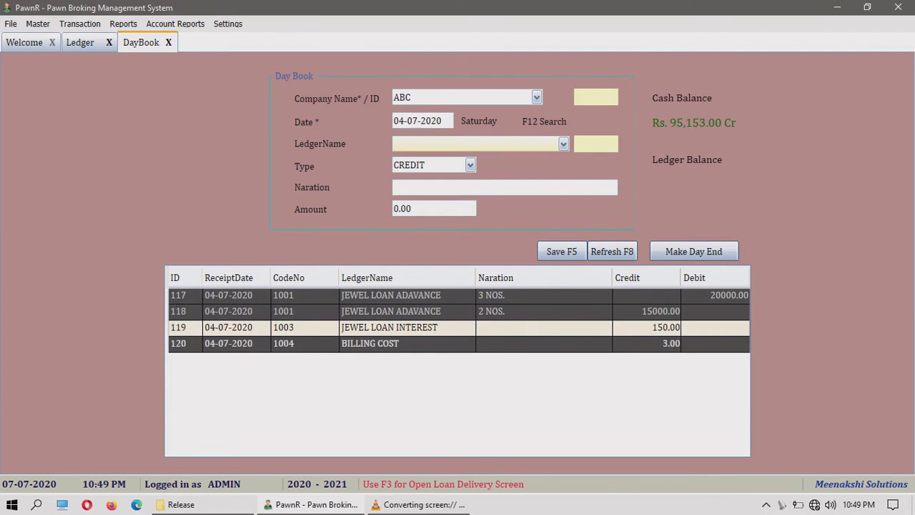
pyautogui.click(369, 343)
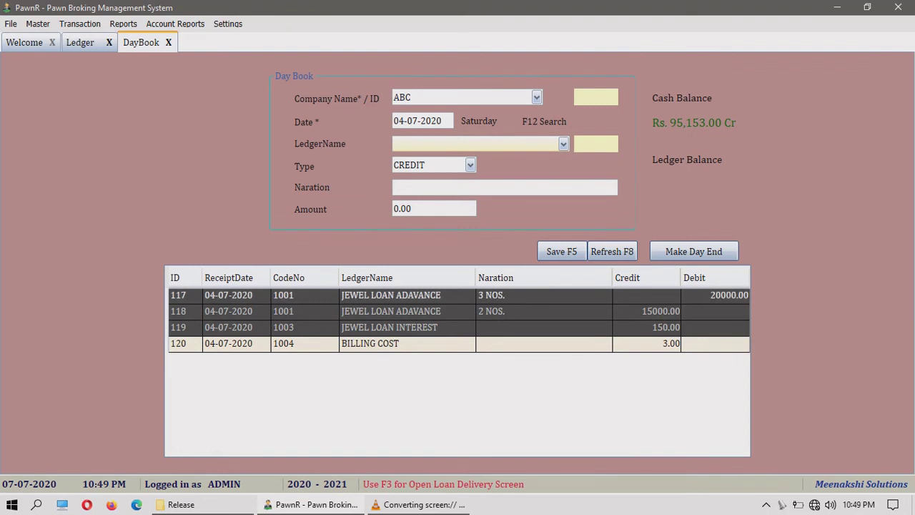
pyautogui.click(407, 295)
pyautogui.click(407, 343)
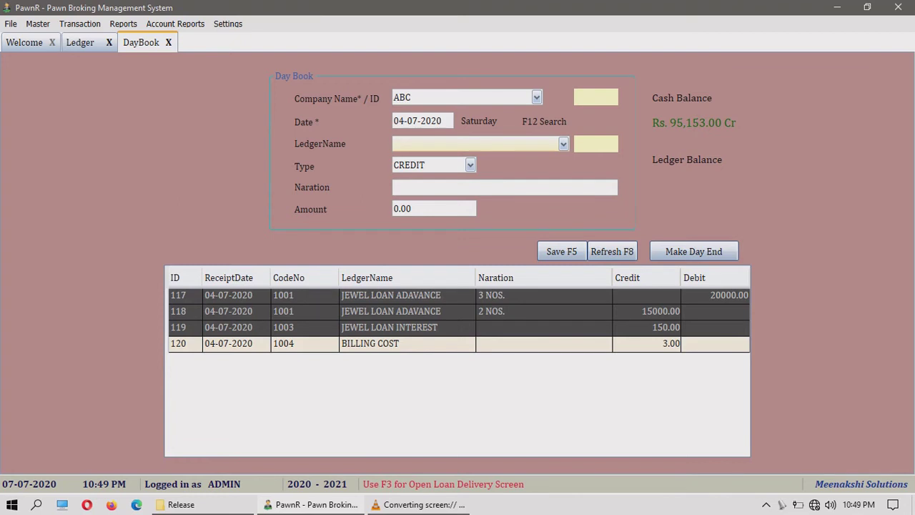
# Enter a day book receipt for the EXPENSES ledger with type DEBIT and narration POOJA EXPENSES.
pyautogui.click(477, 144)
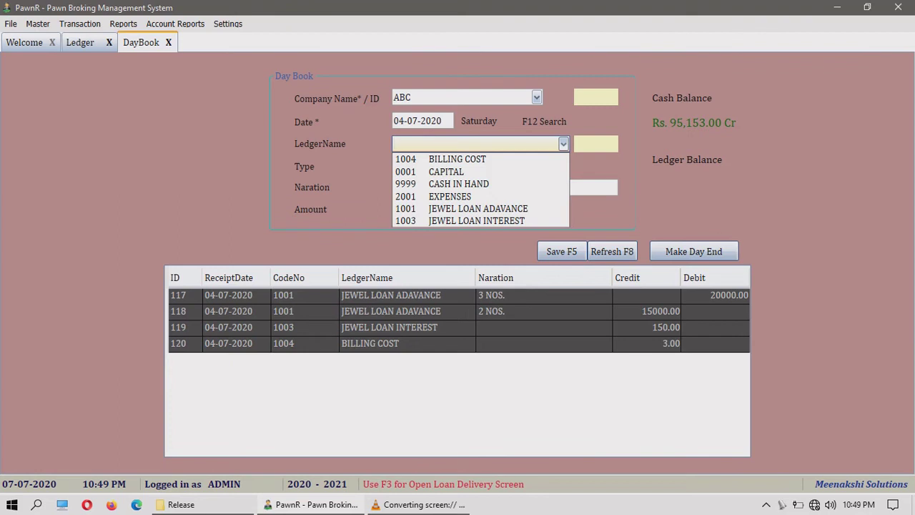
pyautogui.write('EXPENSES')
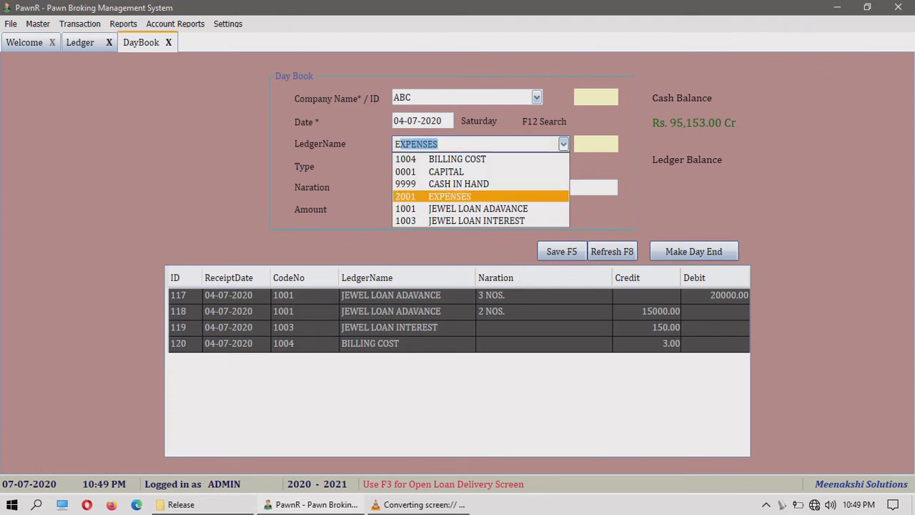
pyautogui.press('Return')
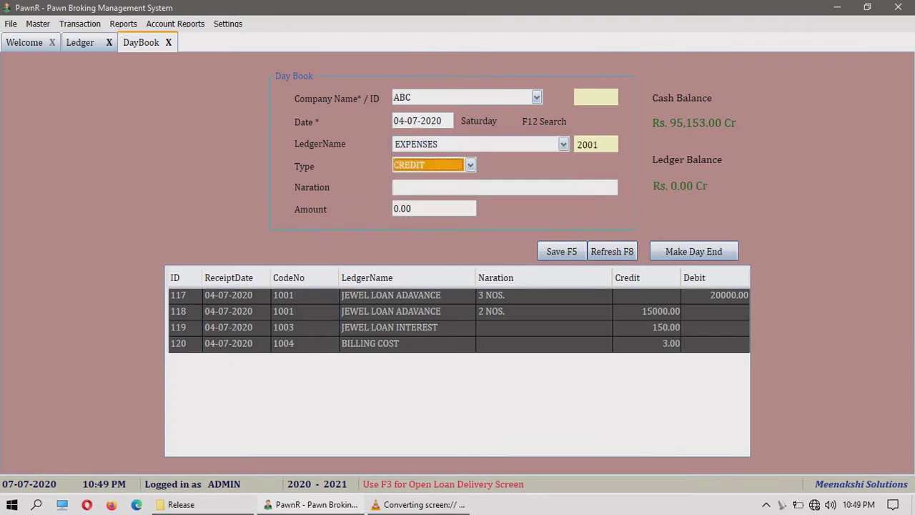
pyautogui.press('Down')
pyautogui.press('Return')
pyautogui.write('P')
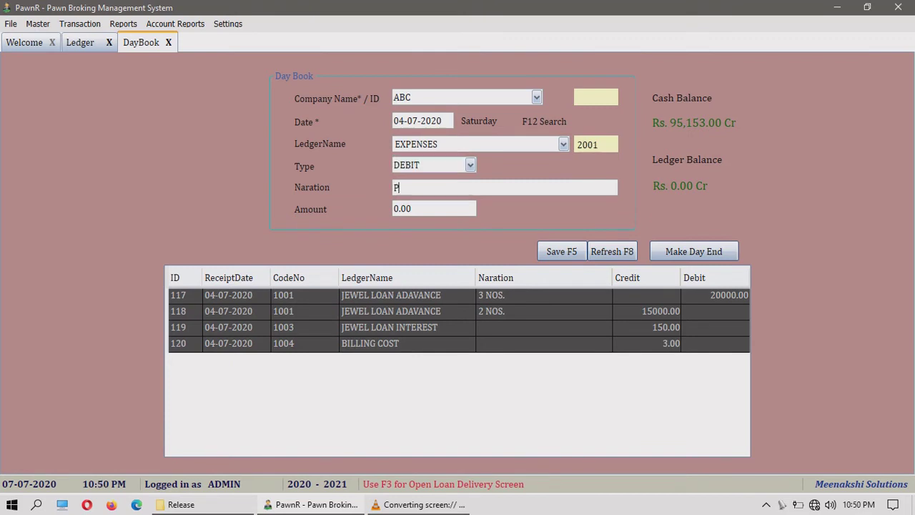
pyautogui.write('OOJA EXPENSES')
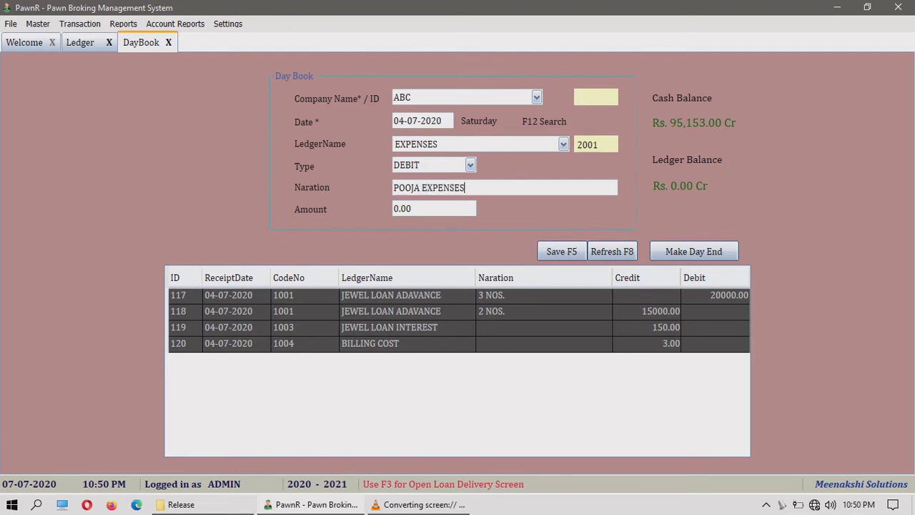
# Set the POOJA EXPENSES entry's amount to 150 and save the receipt.
pyautogui.press('Return')
pyautogui.write('150')
pyautogui.press('Return')
pyautogui.press('Return')
pyautogui.press('Return')
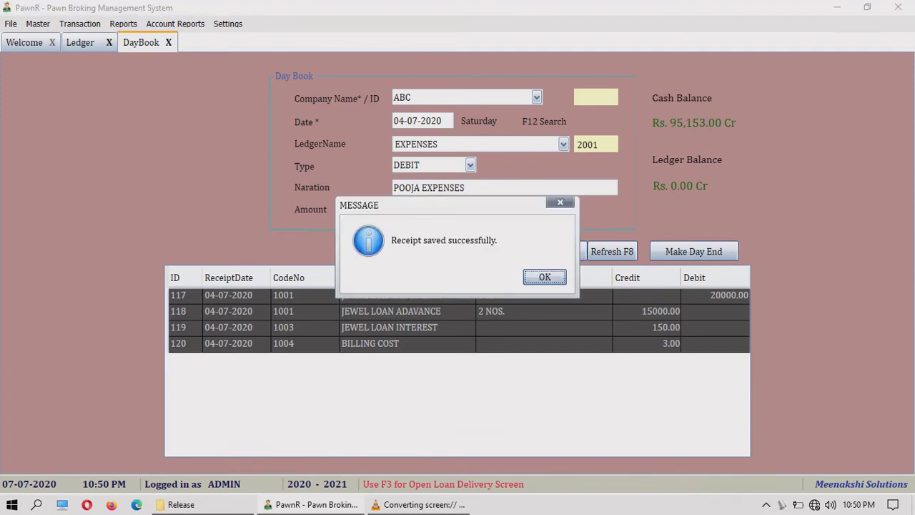
pyautogui.press('Return')
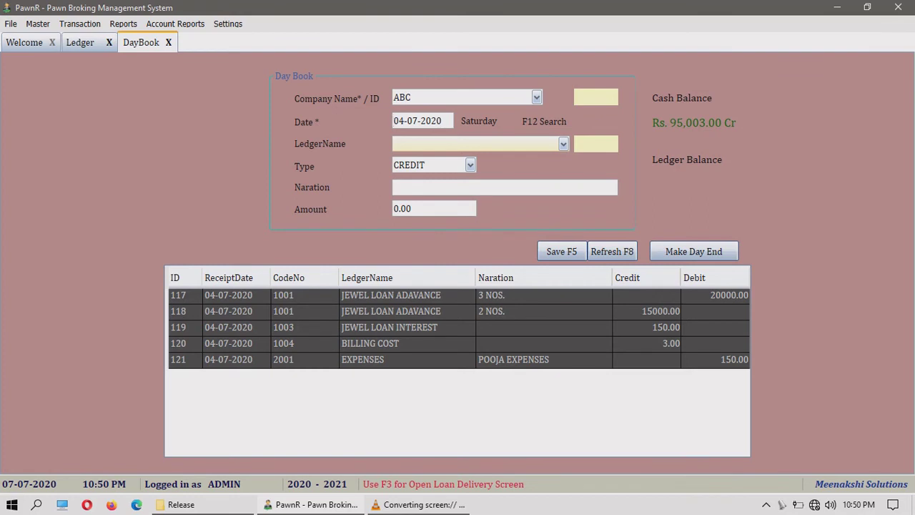
# Generate the Day Book account report for company ABC from 04-07-2020 to 04-07-2020.
pyautogui.click(175, 24)
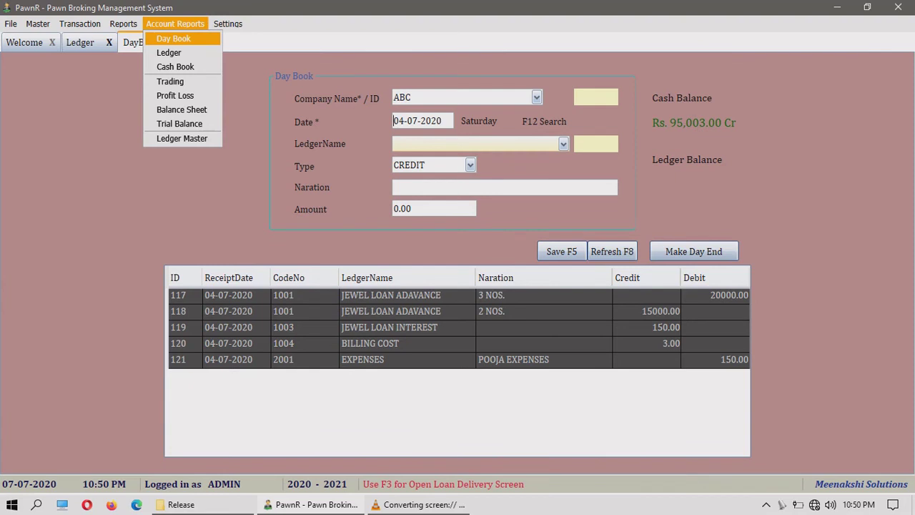
pyautogui.press('Return')
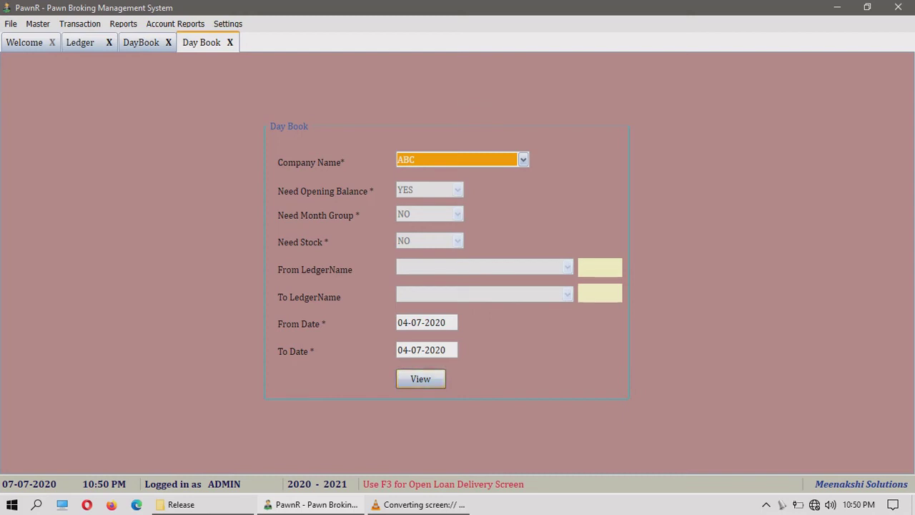
pyautogui.click(420, 378)
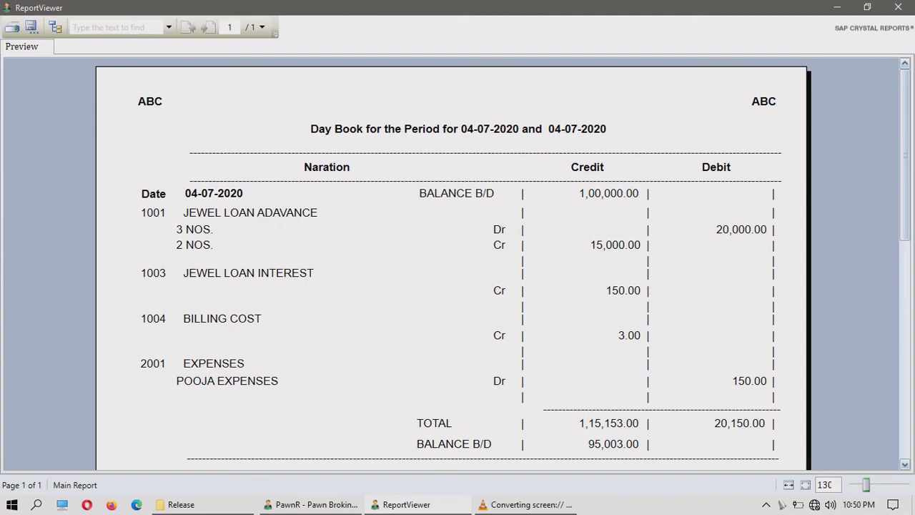
# Examine the day book report's opening balance, jewel loan, interest, billing cost and expense amounts and closing balance, then close the report.
pyautogui.click(608, 193)
pyautogui.click(609, 193)
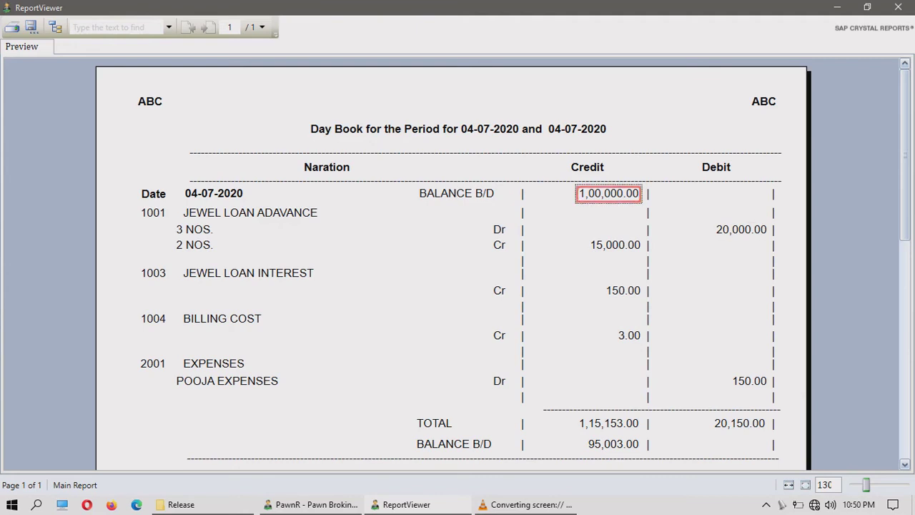
pyautogui.click(740, 230)
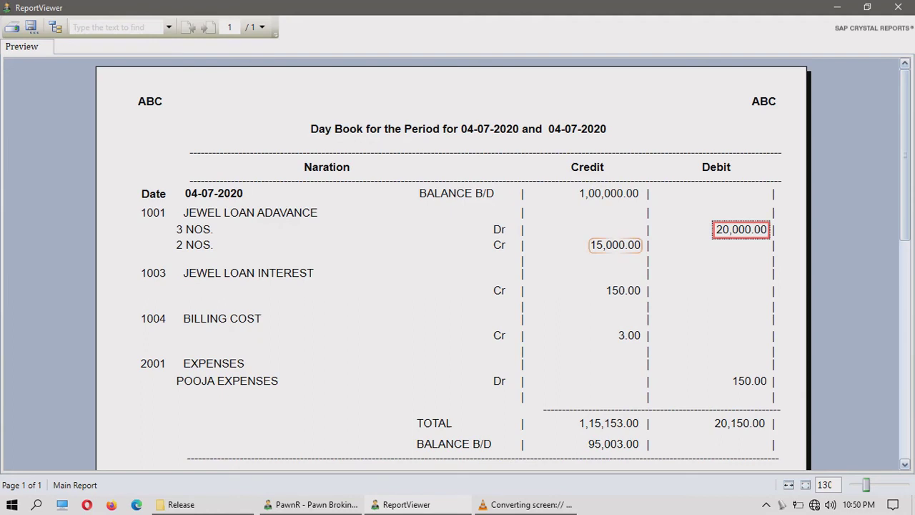
pyautogui.click(615, 245)
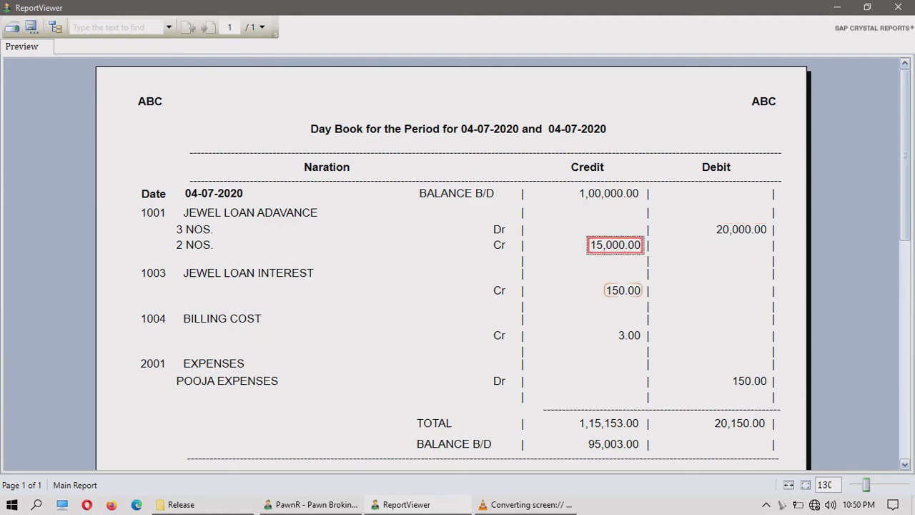
pyautogui.click(623, 291)
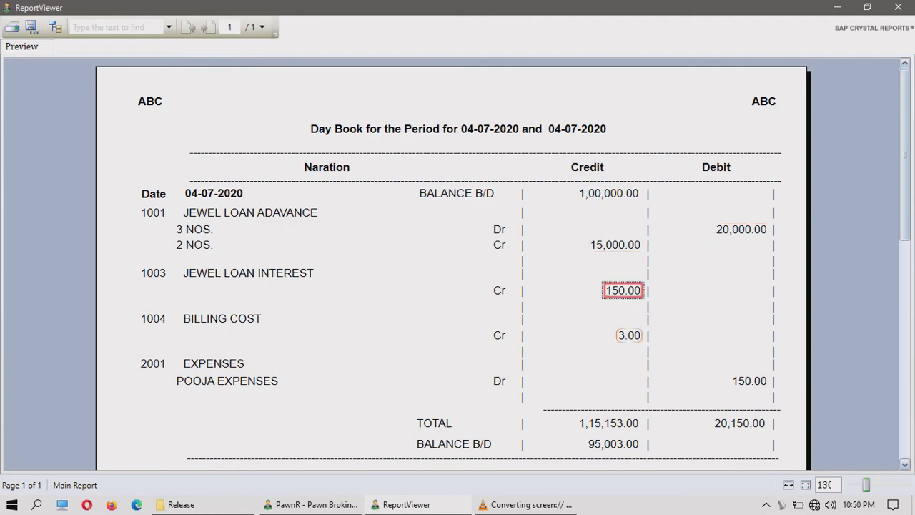
pyautogui.click(628, 335)
pyautogui.click(749, 381)
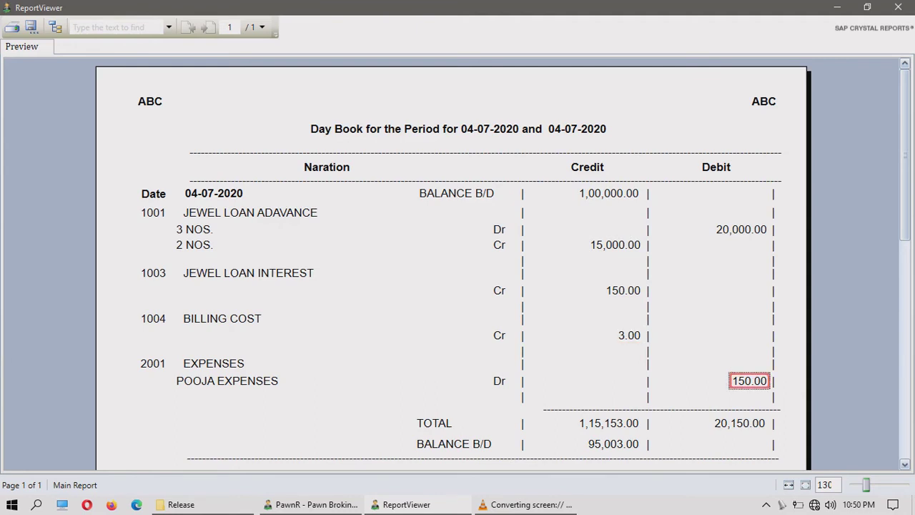
pyautogui.click(613, 443)
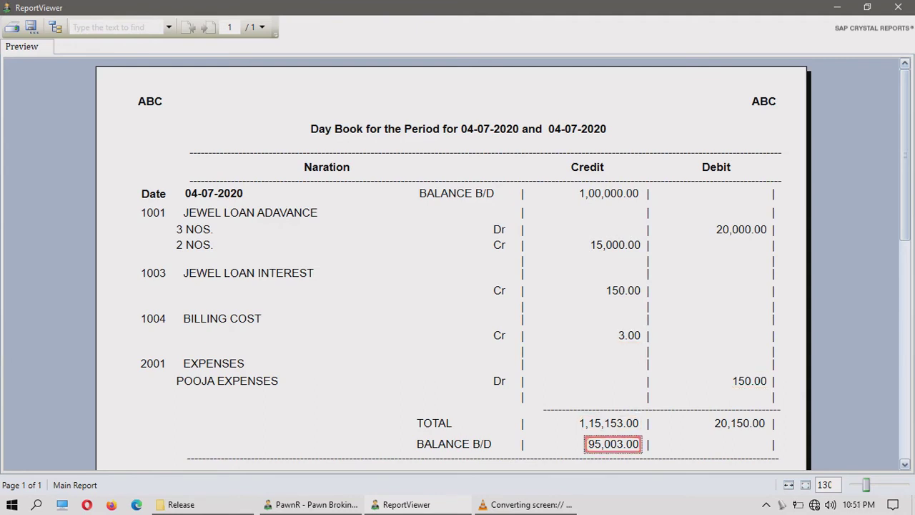
pyautogui.click(451, 364)
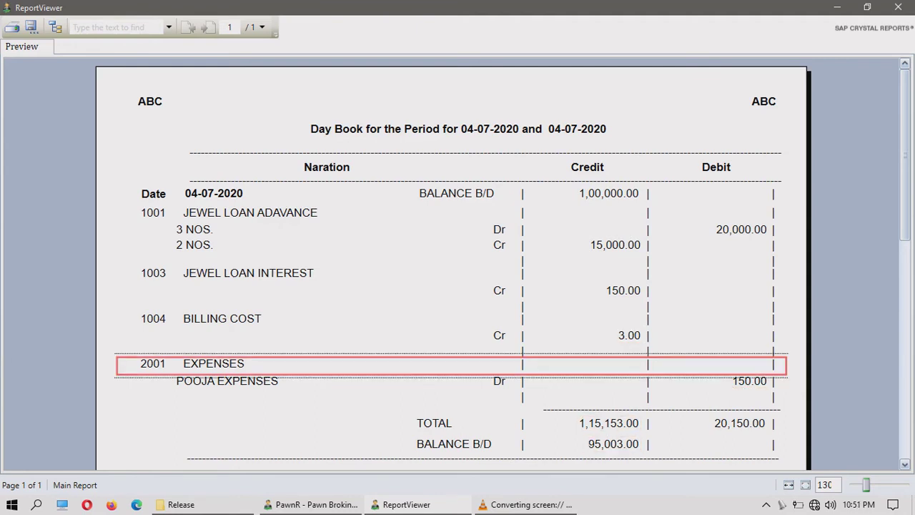
pyautogui.click(897, 7)
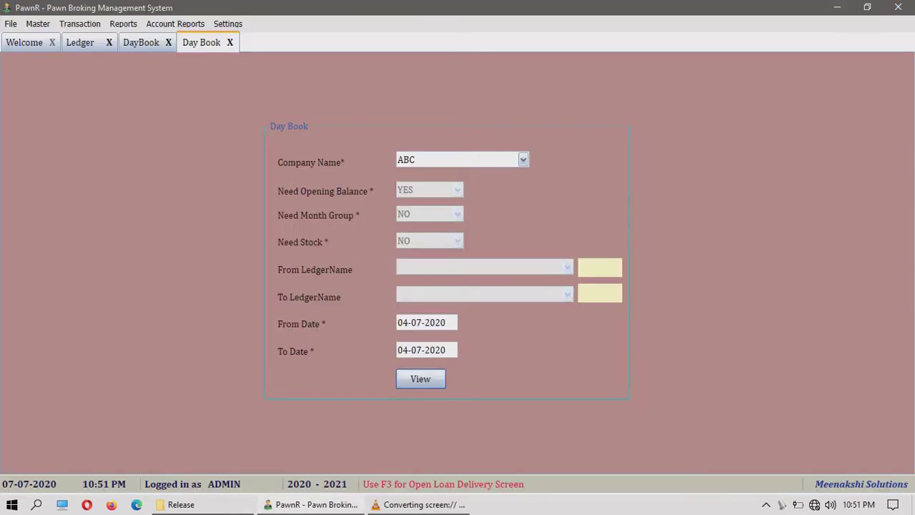
# Open the Ledger account report for ABC and choose CAPITAL as the starting ledger.
pyautogui.click(175, 24)
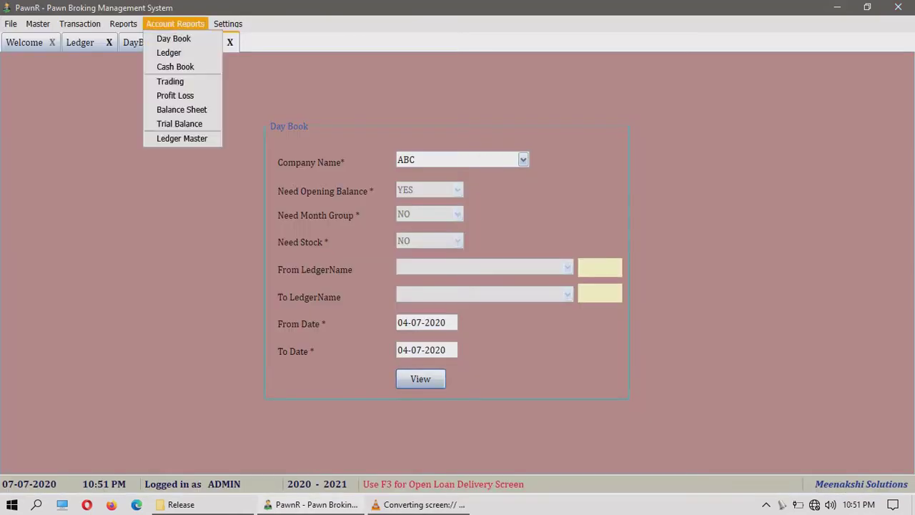
pyautogui.click(168, 52)
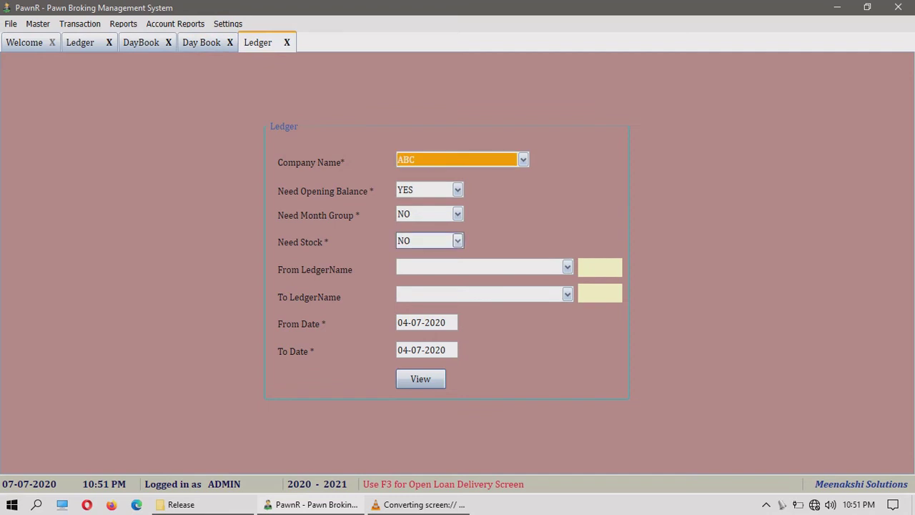
pyautogui.click(480, 266)
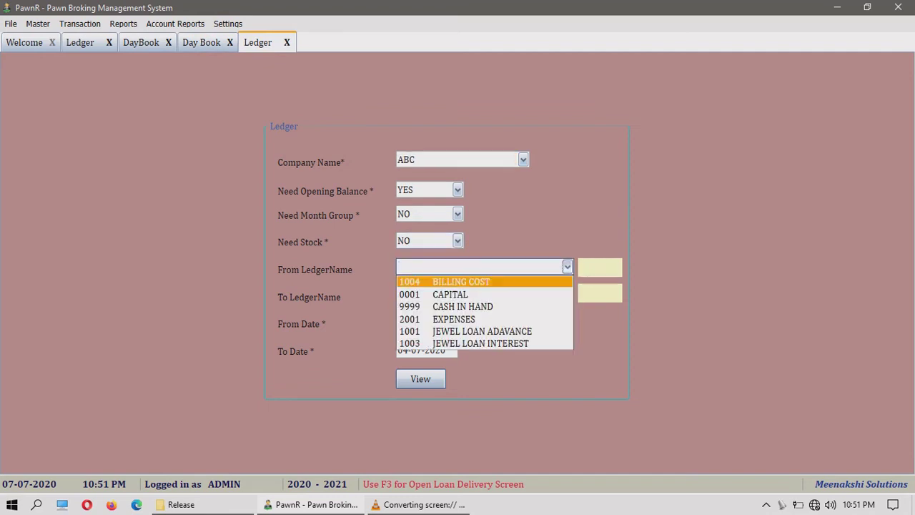
pyautogui.press('Down')
pyautogui.press('Down')
pyautogui.press('Down')
pyautogui.press('Down')
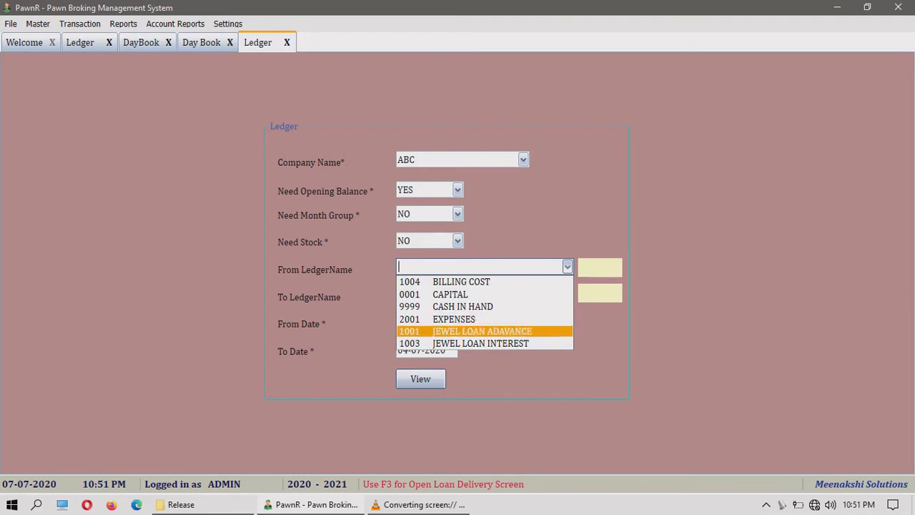
pyautogui.press('Up')
pyautogui.press('Up')
pyautogui.press('Up')
pyautogui.press('Return')
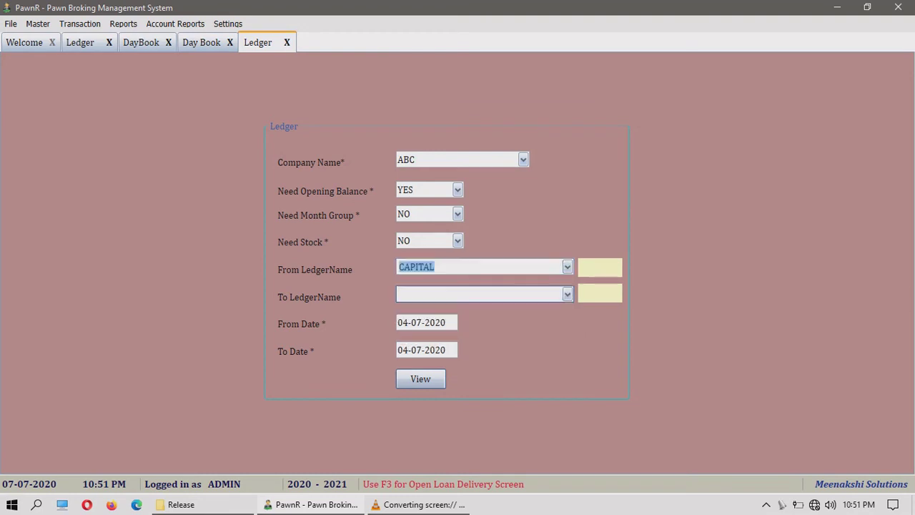
pyautogui.press('Return')
# Choose CASH IN HAND as the ending ledger and generate the ledger report for 04-07-2020.
pyautogui.press('Down')
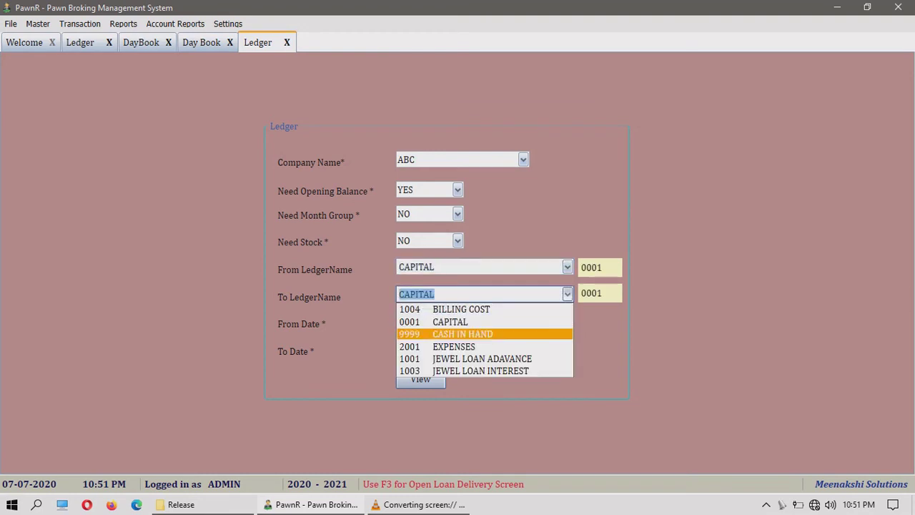
pyautogui.press('Down')
pyautogui.press('Down')
pyautogui.press('Up')
pyautogui.press('Up')
pyautogui.press('Return')
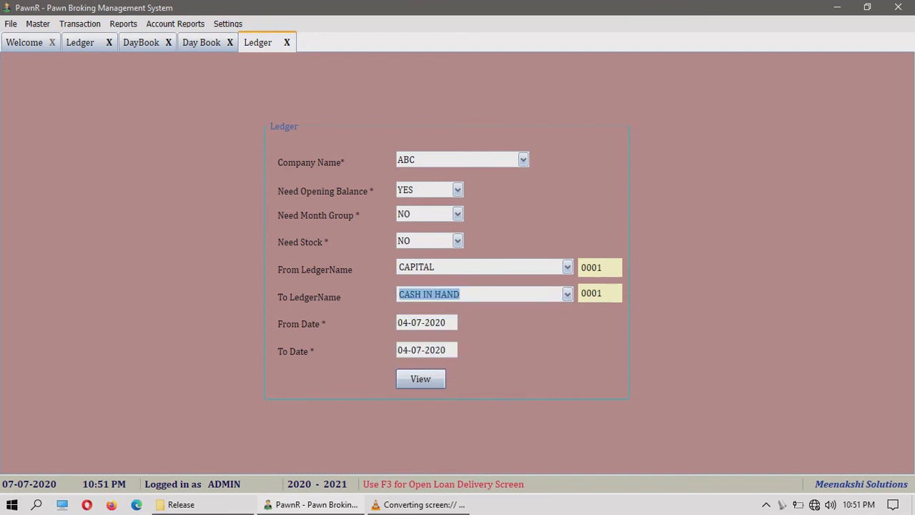
pyautogui.press('Return')
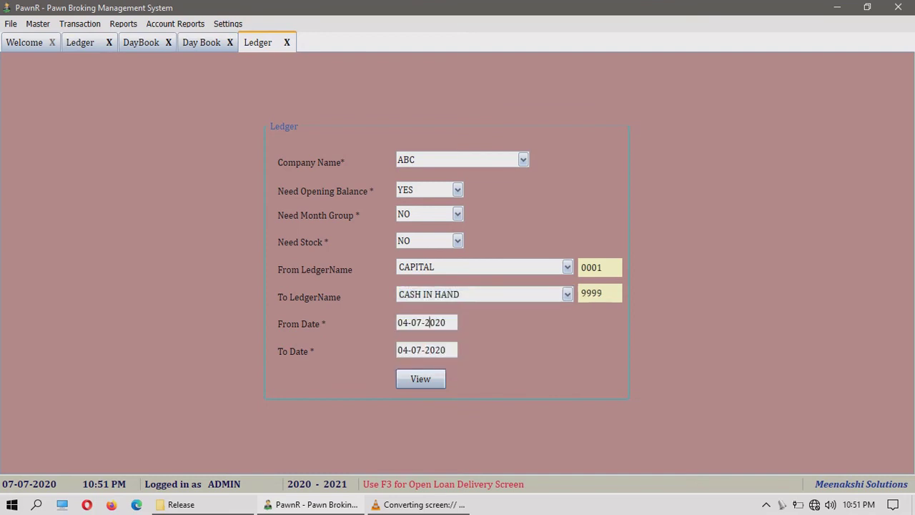
pyautogui.click(420, 378)
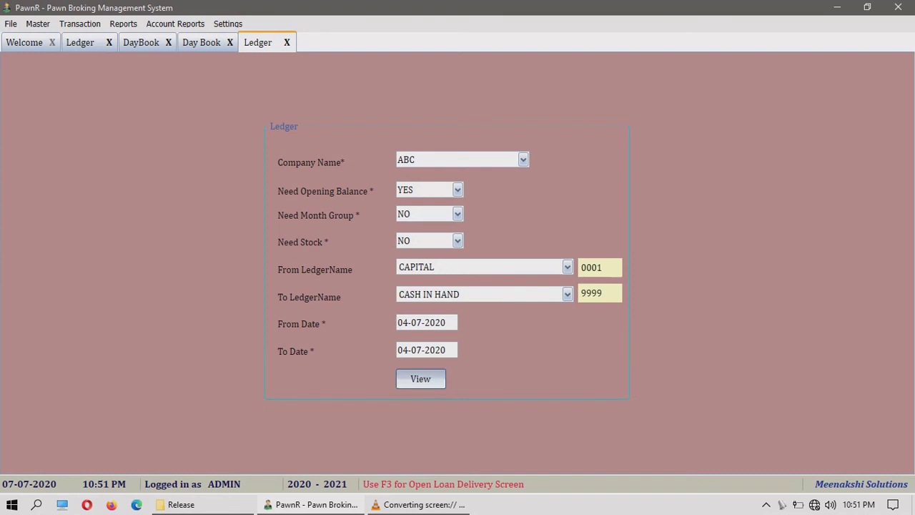
pyautogui.press('Return')
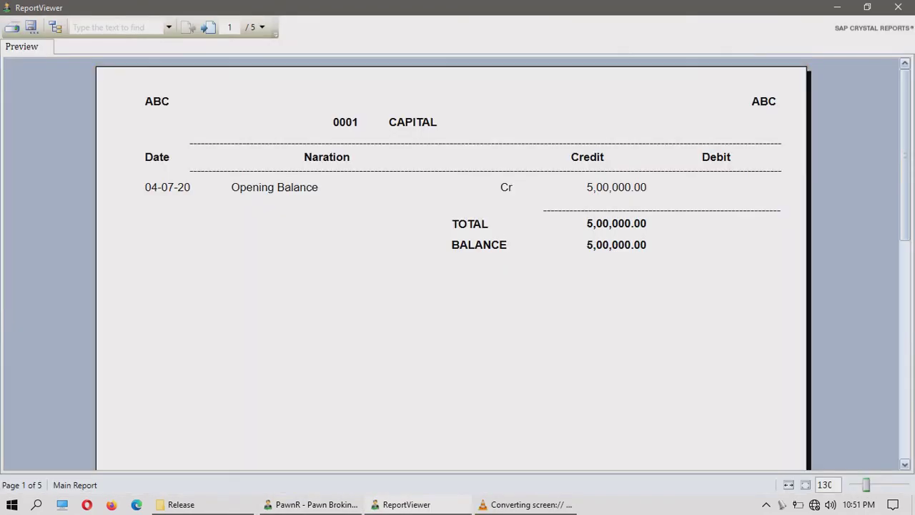
# Examine the CAPITAL opening balance and the JEWEL LOAN ADAVANCE opening balance, debit, credit and balance in the ledger report.
pyautogui.click(616, 188)
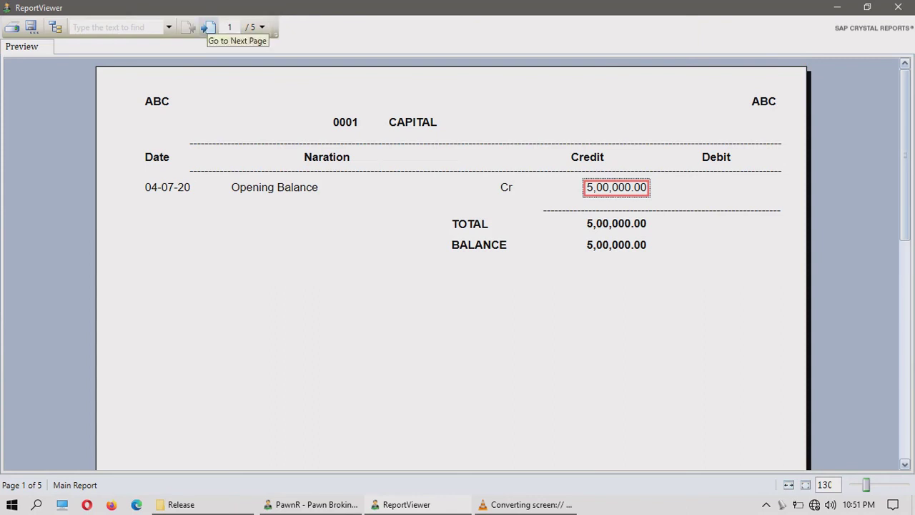
pyautogui.click(208, 27)
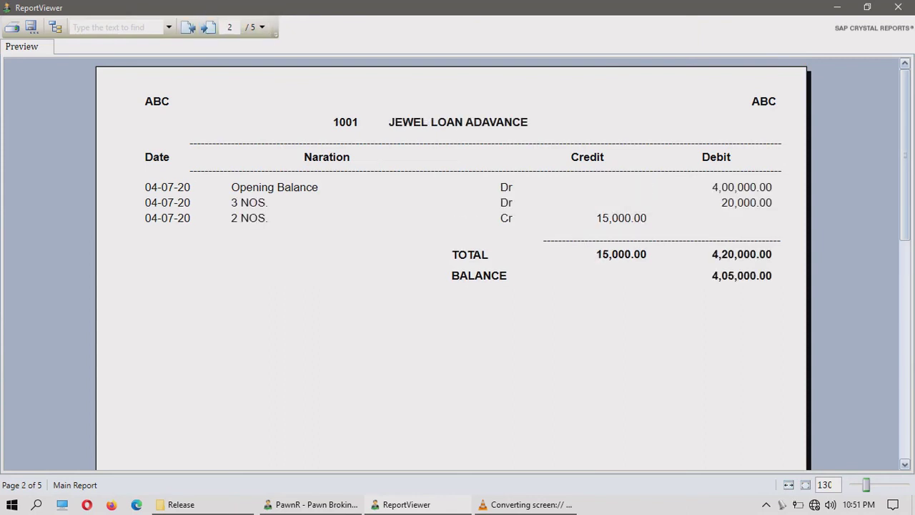
pyautogui.click(741, 187)
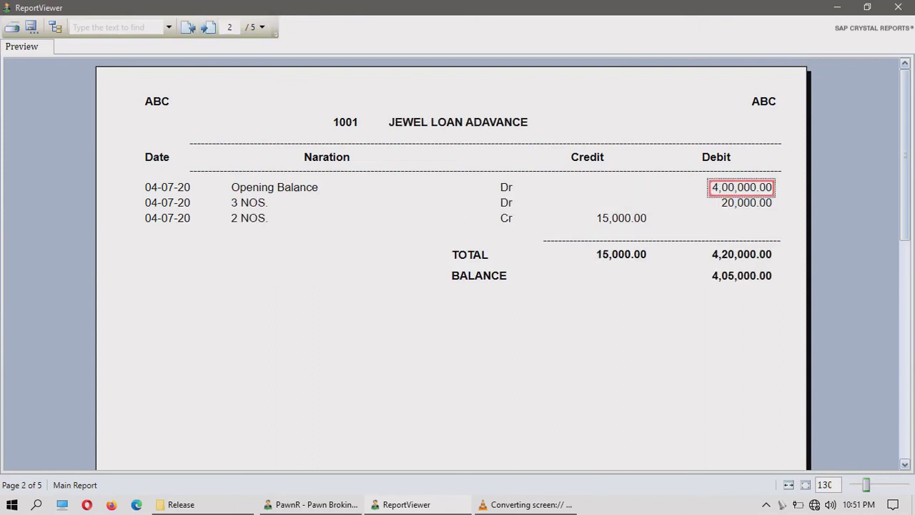
pyautogui.click(745, 202)
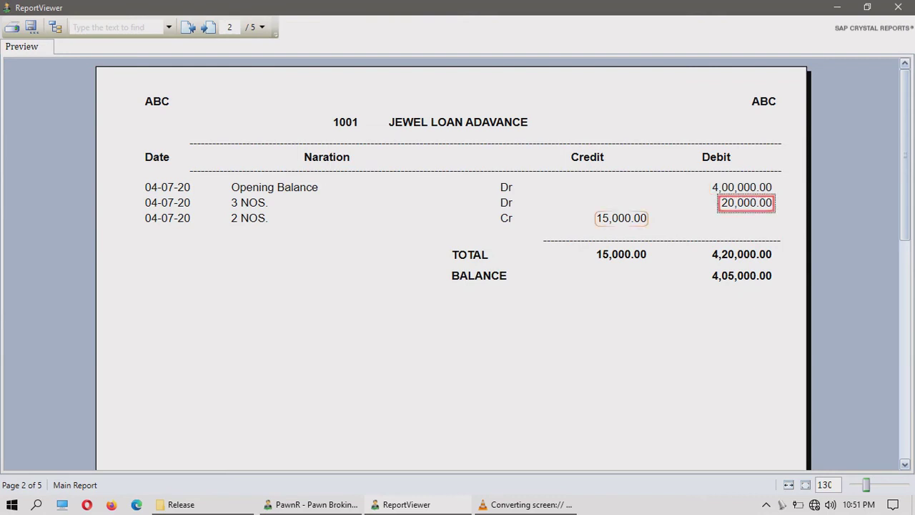
pyautogui.click(620, 218)
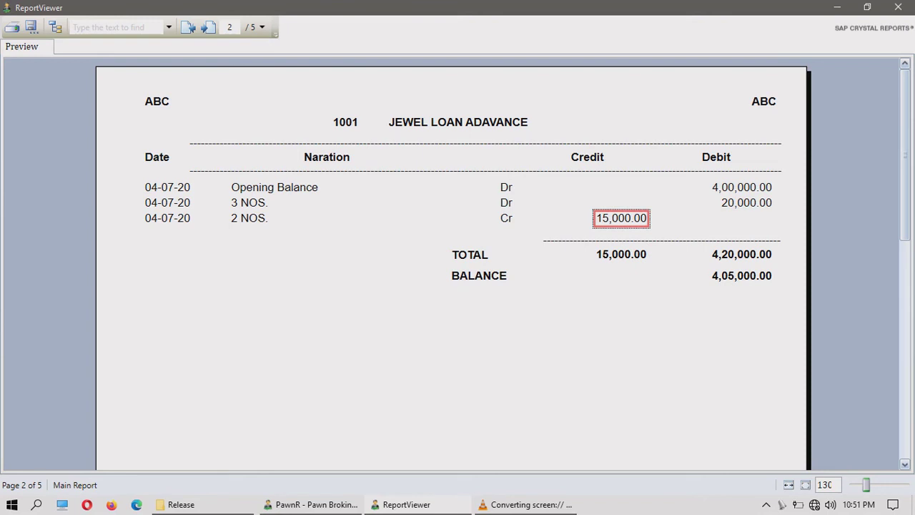
pyautogui.click(429, 265)
pyautogui.click(741, 276)
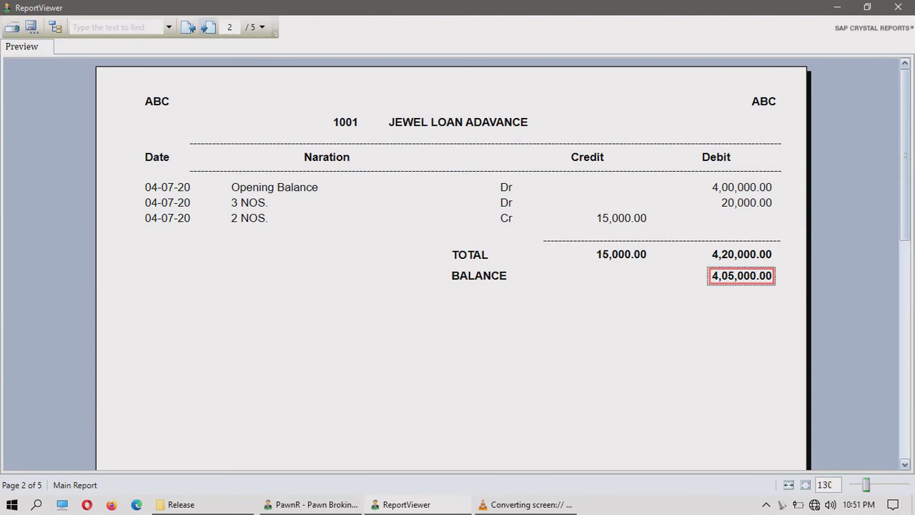
# Review the JEWEL LOAN INTEREST, BILLING COST and EXPENSES pages of the ledger report and close it.
pyautogui.click(208, 27)
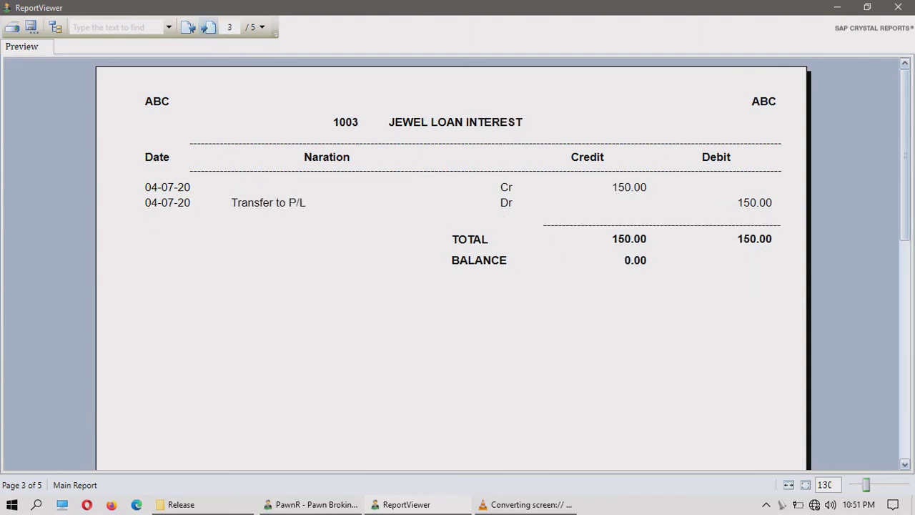
pyautogui.click(208, 27)
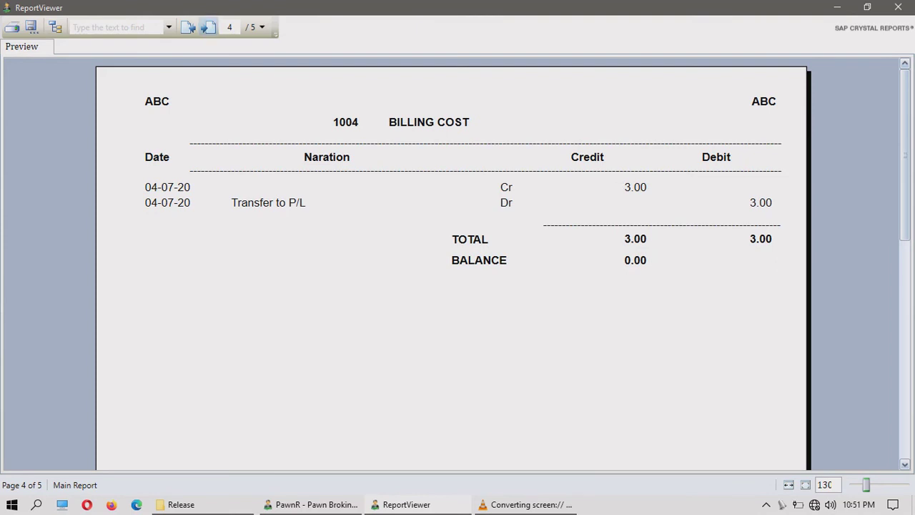
pyautogui.click(208, 27)
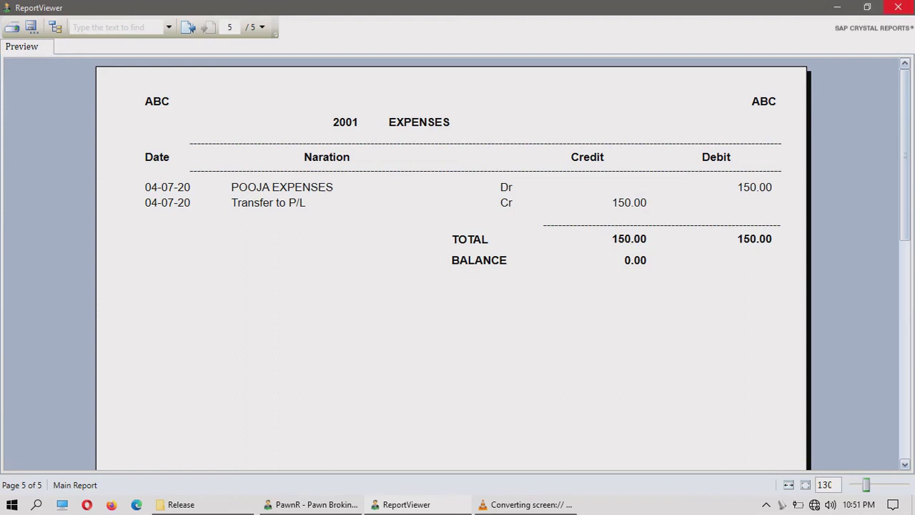
pyautogui.click(898, 7)
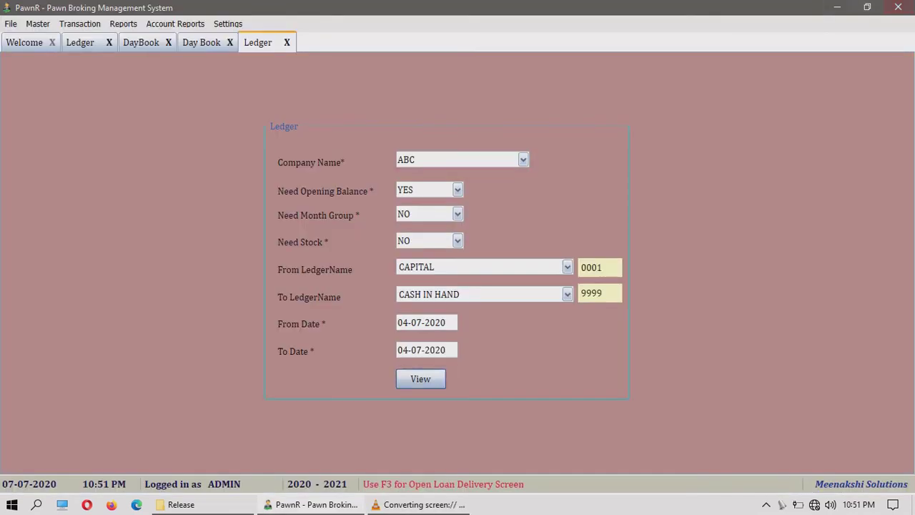
# Generate the Profit Loss report for ABC up to 04-07-2020 without grouping and check its jewel loan interest amount.
pyautogui.click(175, 24)
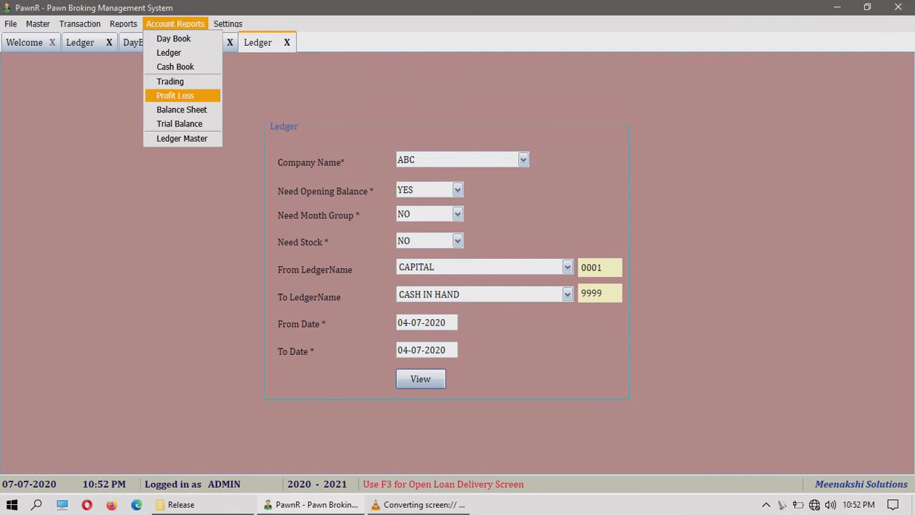
pyautogui.click(175, 95)
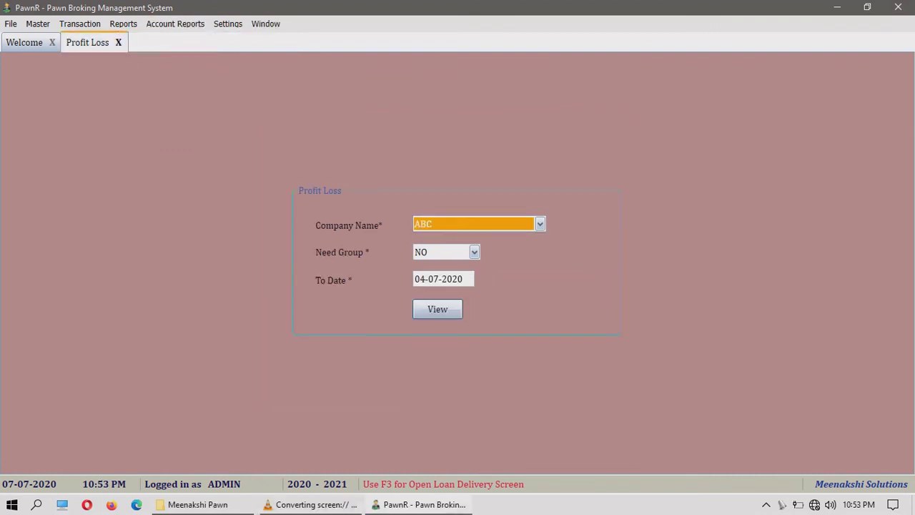
pyautogui.click(437, 309)
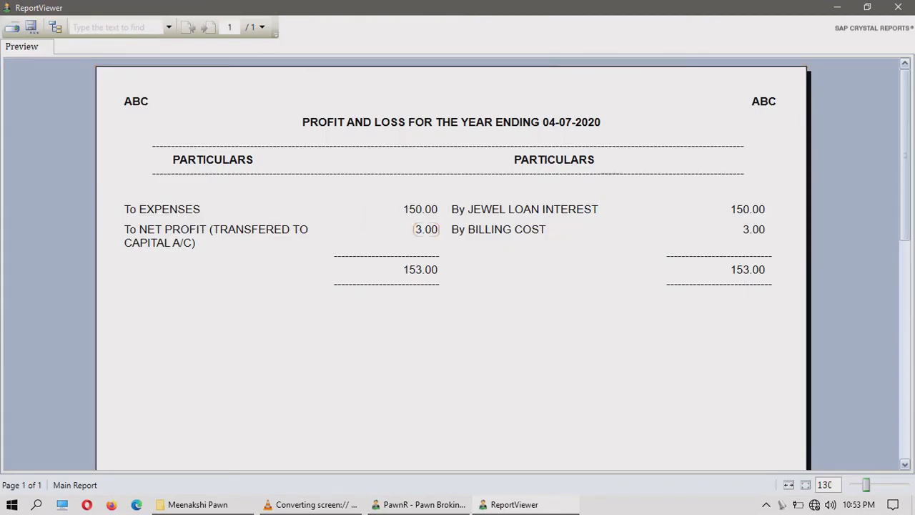
pyautogui.click(747, 209)
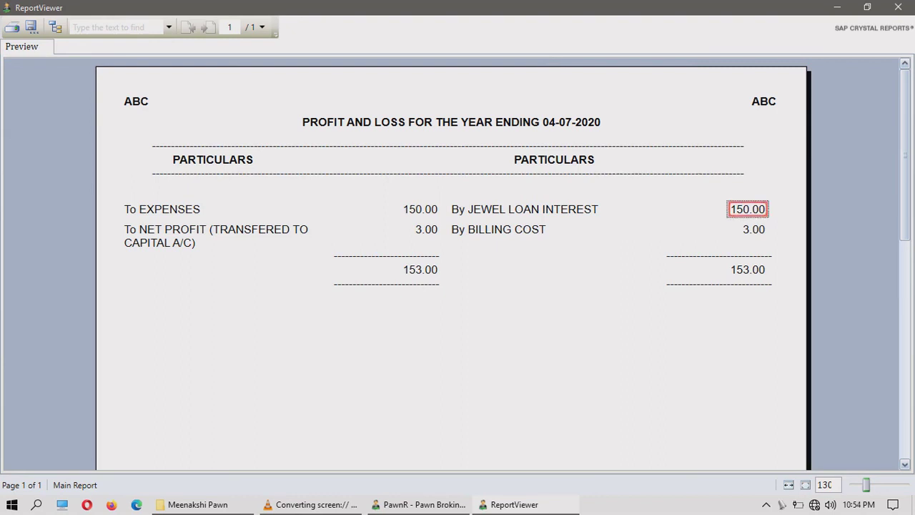
# Check the billing cost, the totals and the expenses debit detail in the Profit Loss report, and close the report.
pyautogui.click(753, 229)
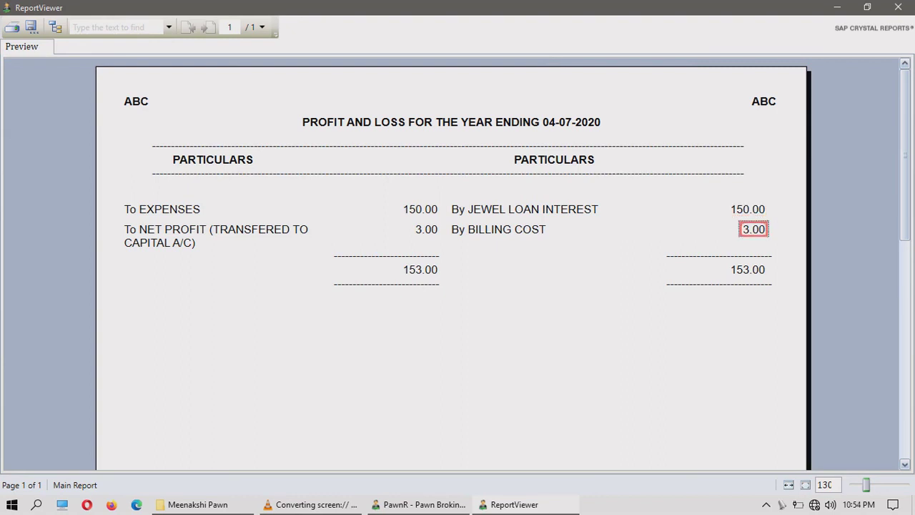
pyautogui.click(607, 269)
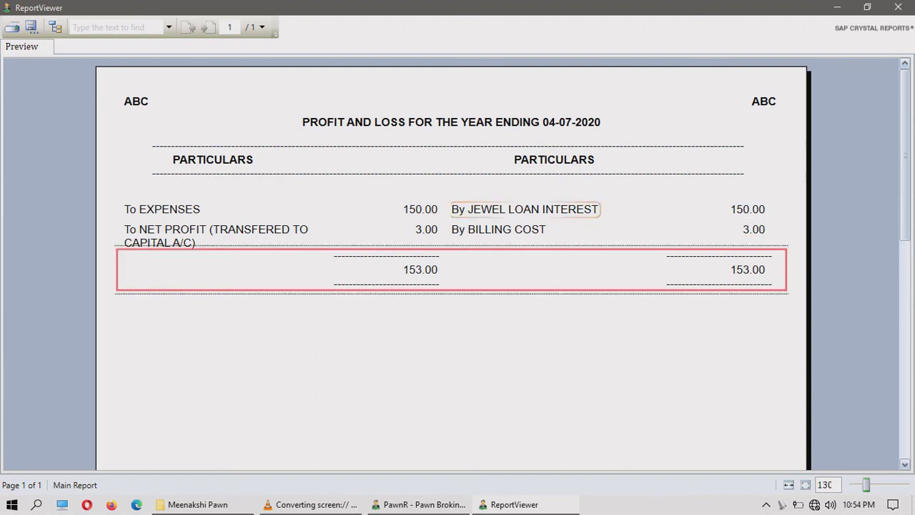
pyautogui.doubleClick(426, 210)
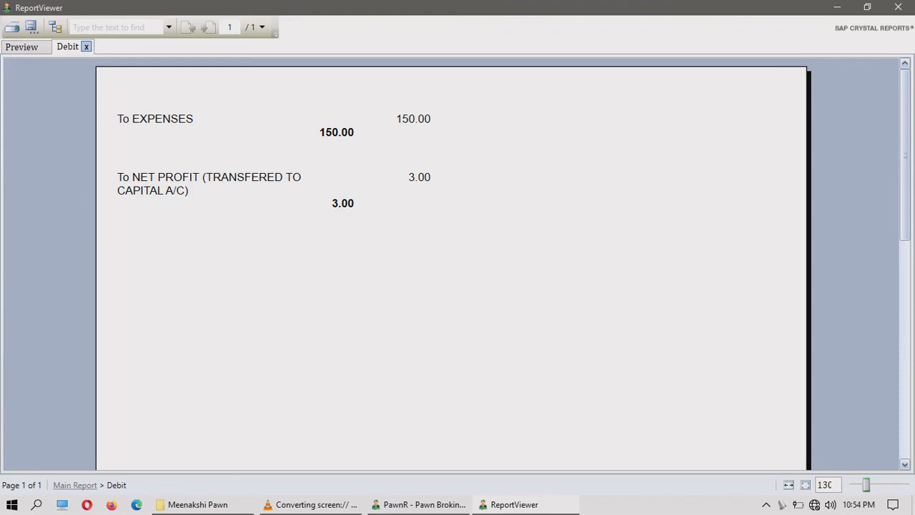
pyautogui.click(86, 46)
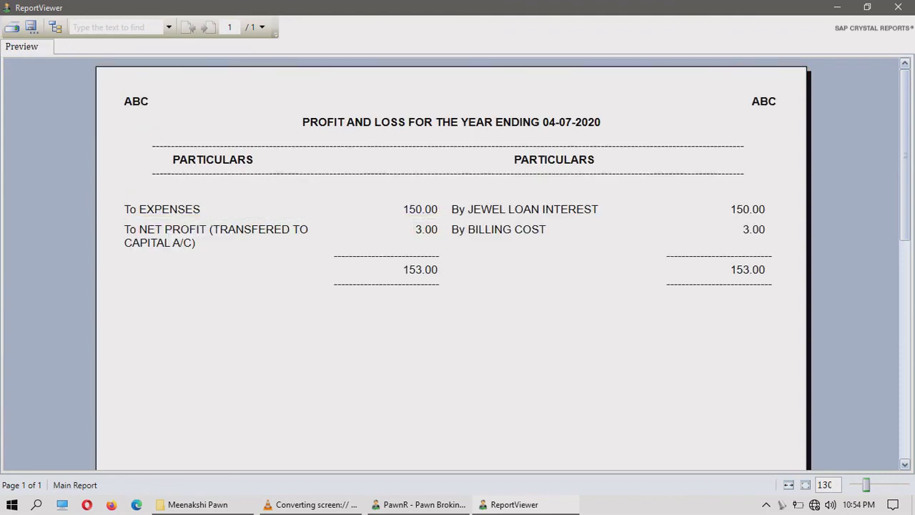
pyautogui.click(898, 7)
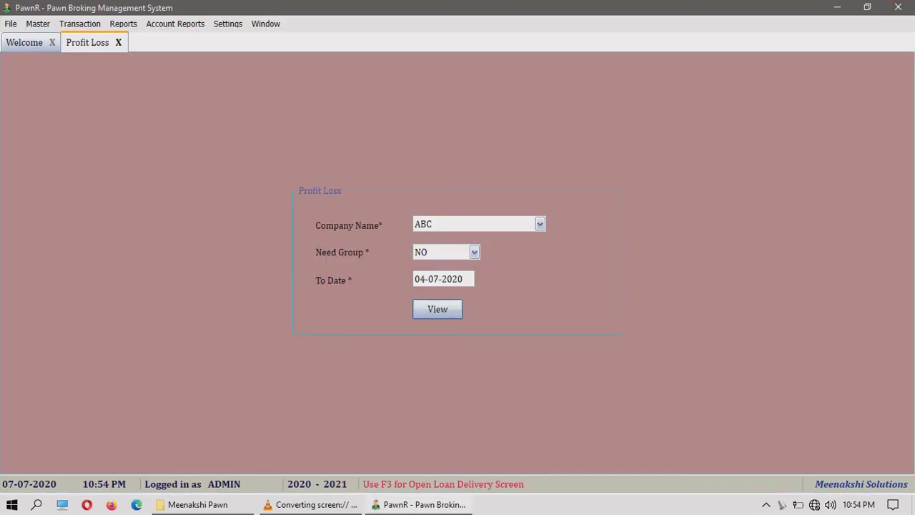
# Try to generate the Balance Sheet report for ABC up to 04-07-2020 without grouping.
pyautogui.click(175, 24)
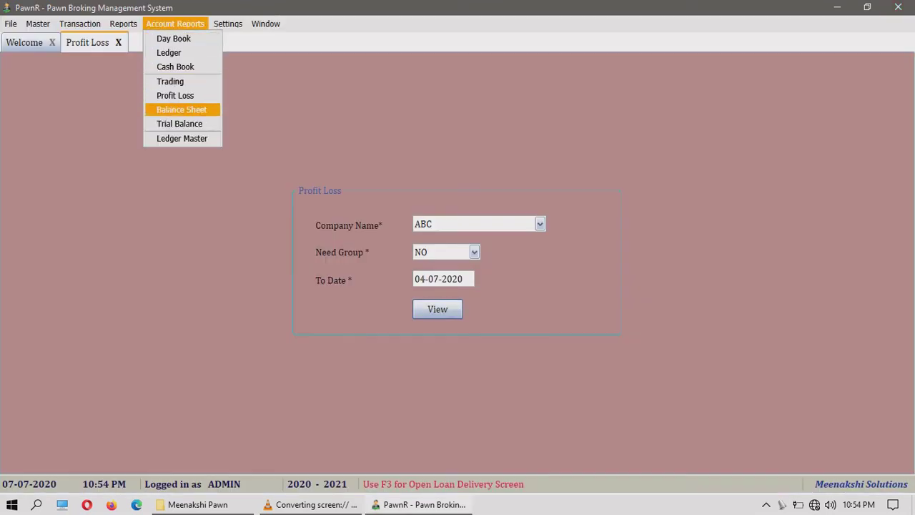
pyautogui.press('Return')
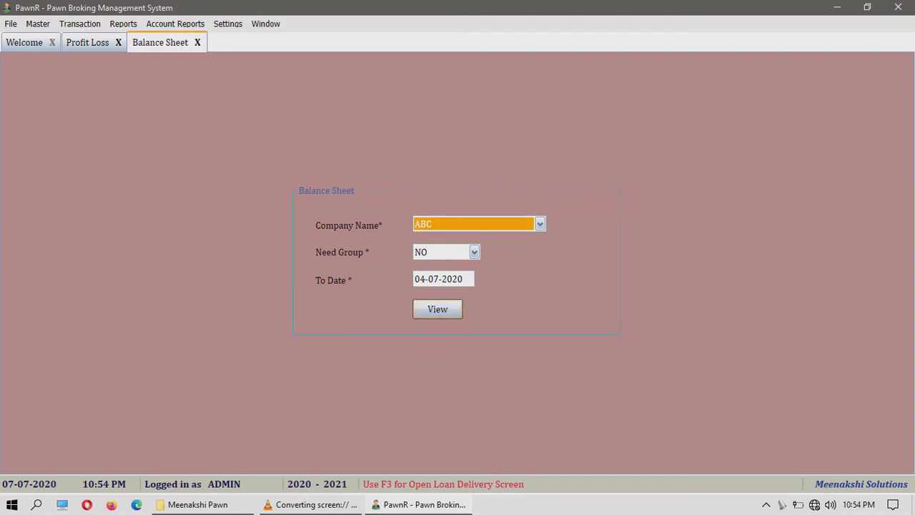
pyautogui.click(437, 309)
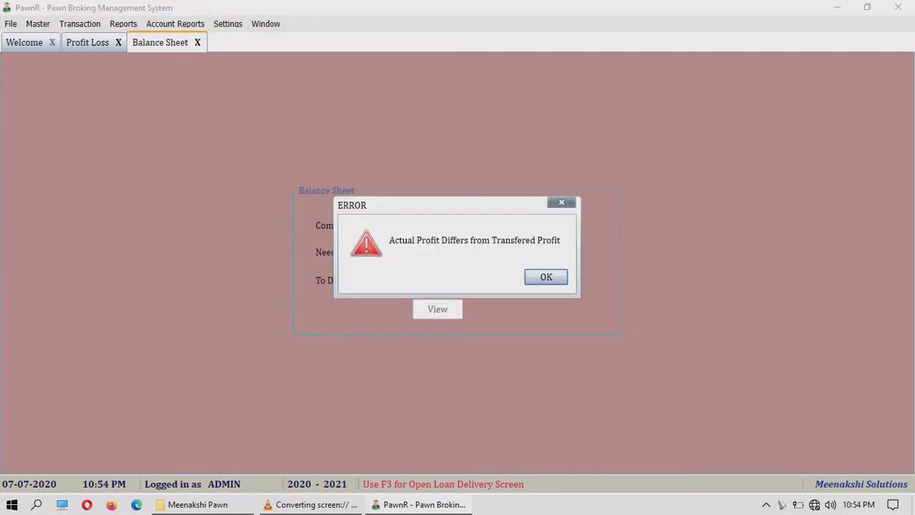
pyautogui.press('Return')
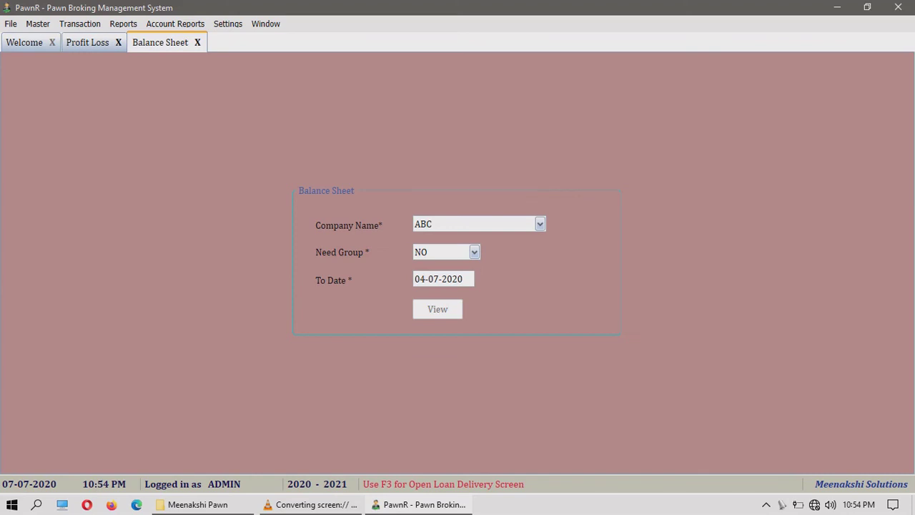
pyautogui.click(227, 24)
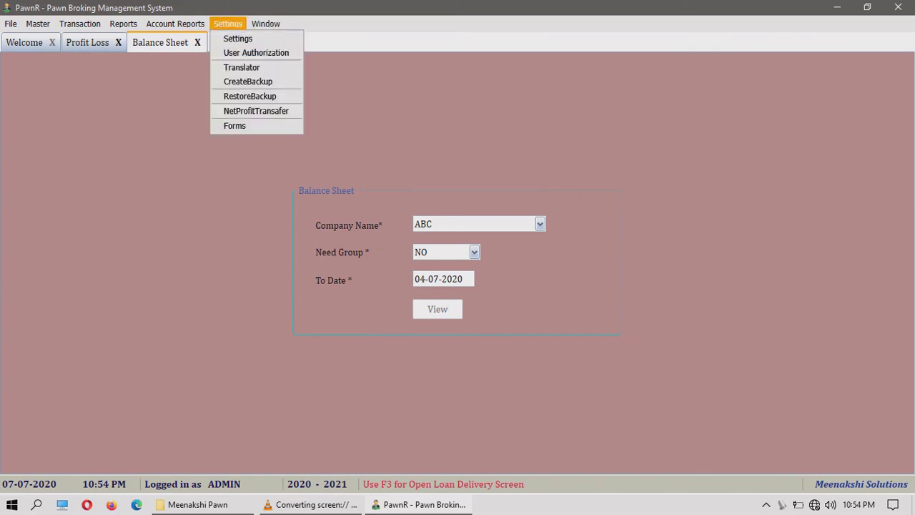
pyautogui.press('Down')
pyautogui.press('Return')
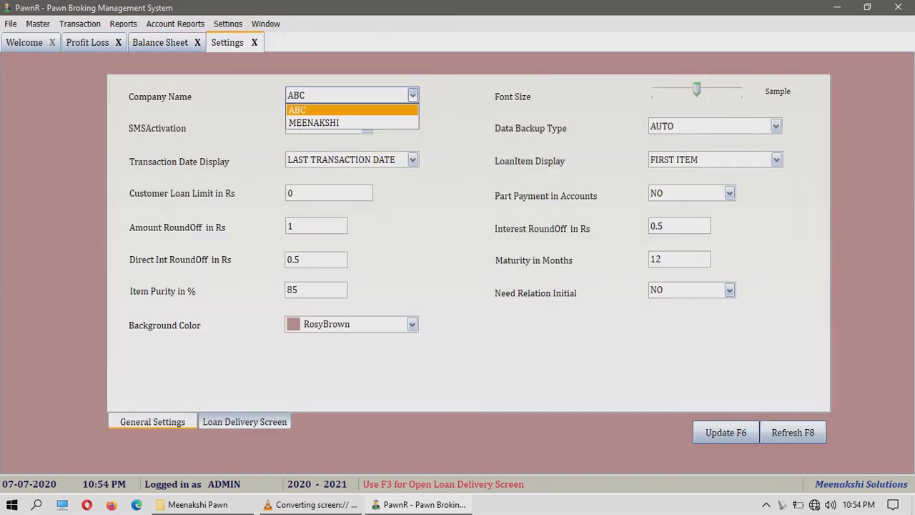
pyautogui.press('Escape')
# Open the company master and load the existing ABC company record for editing.
pyautogui.hotkey('alt', 'm')
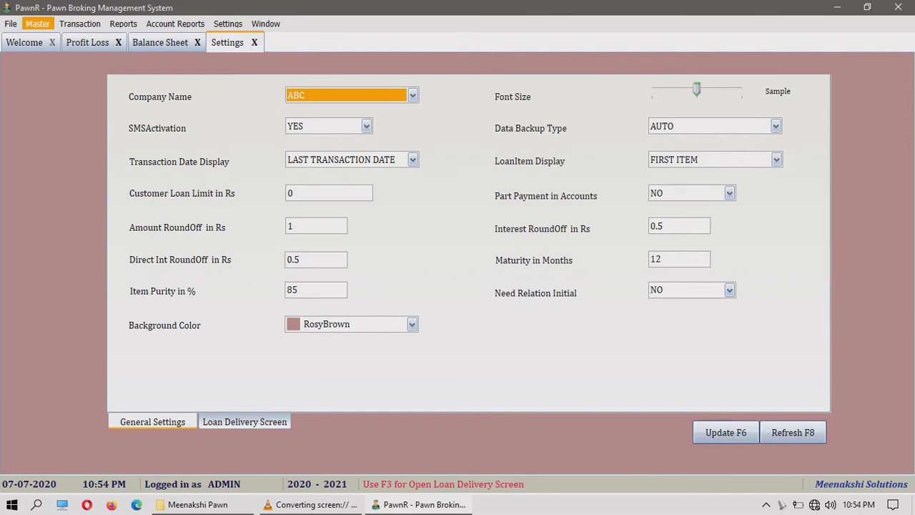
pyautogui.press('Down')
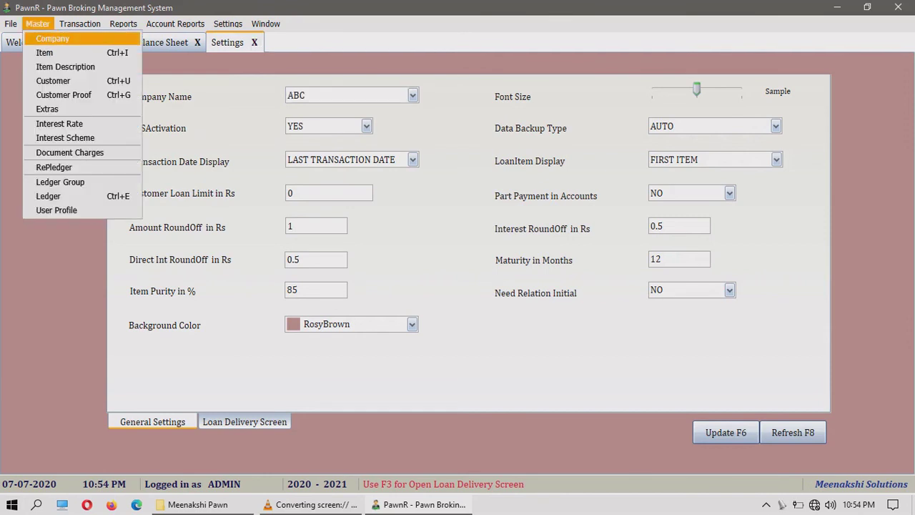
pyautogui.press('Return')
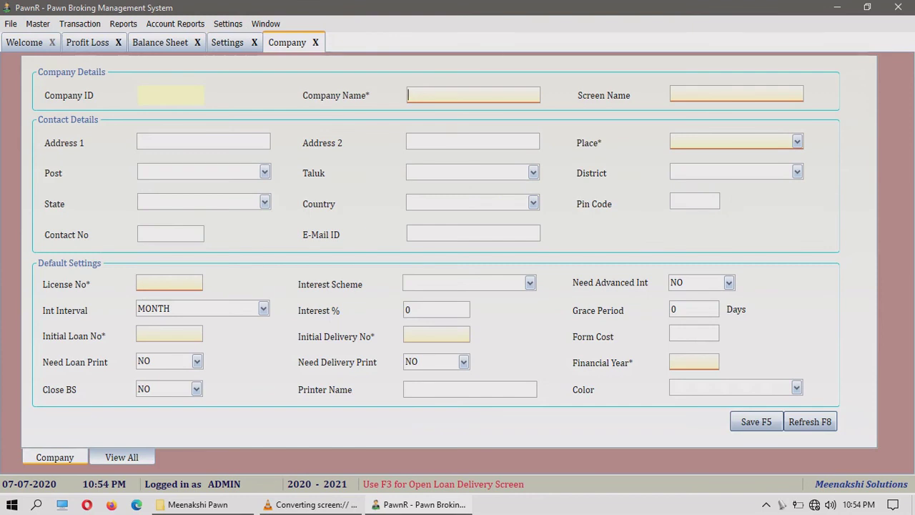
pyautogui.click(122, 456)
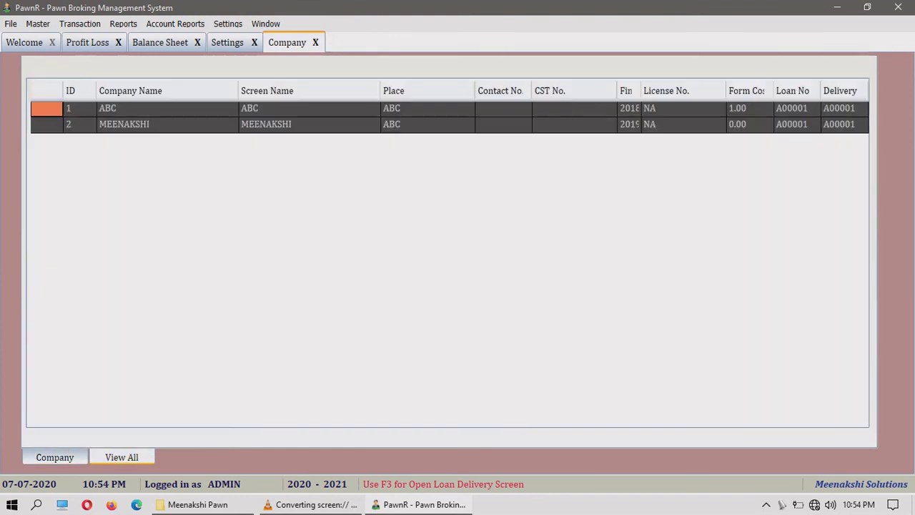
pyautogui.click(167, 108)
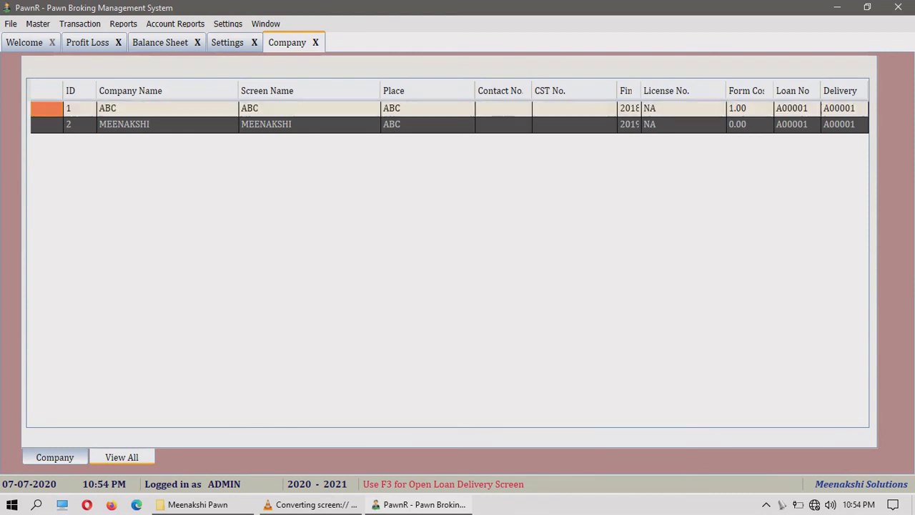
pyautogui.doubleClick(167, 107)
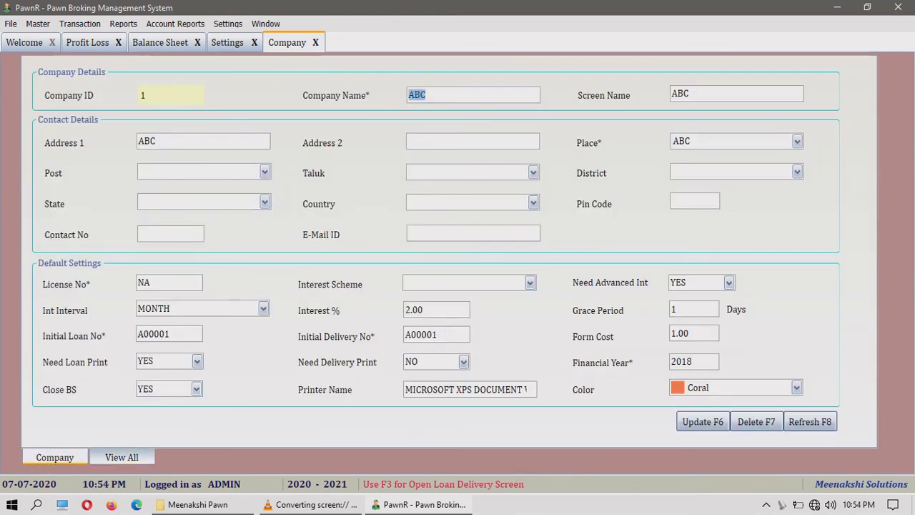
# Set Close BS to NO for company ABC and save the updated company record.
pyautogui.click(169, 389)
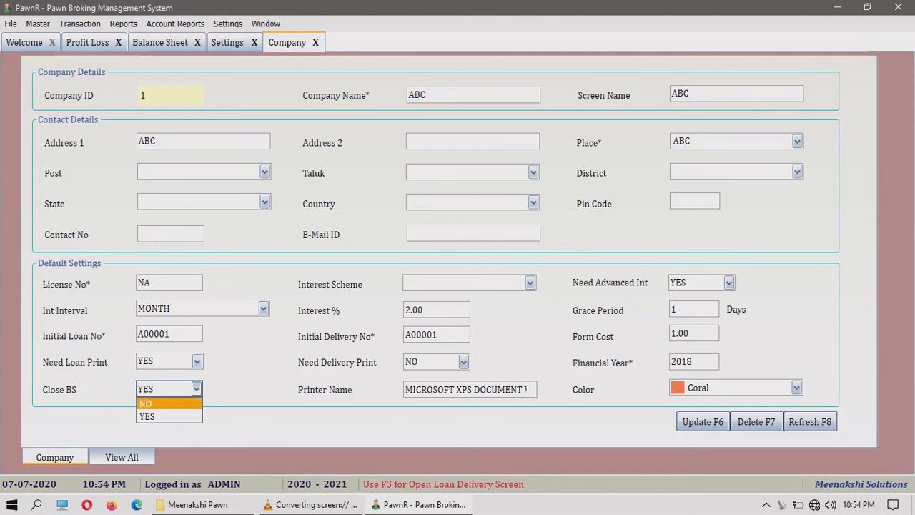
pyautogui.click(169, 403)
pyautogui.press('F6')
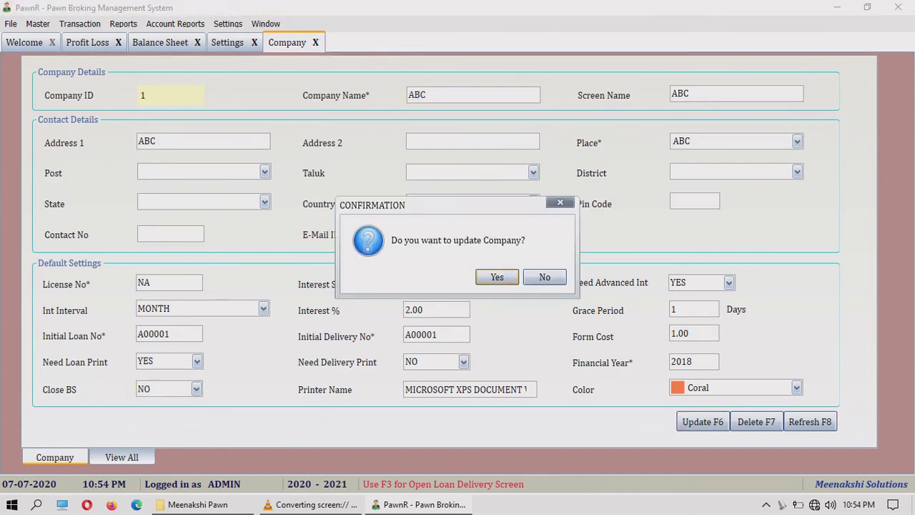
pyautogui.press('Return')
pyautogui.press('Return')
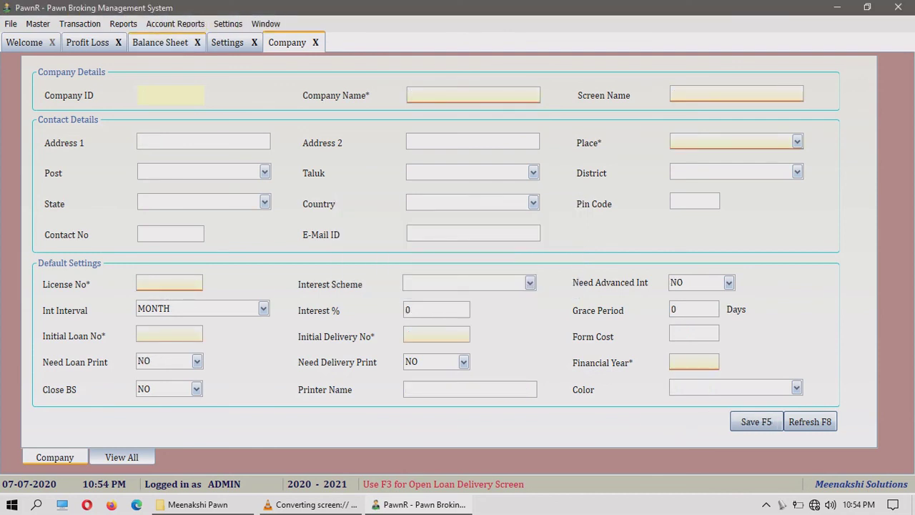
# Generate the Balance Sheet for company ABC as on 04-07-2020 without grouping.
pyautogui.click(175, 24)
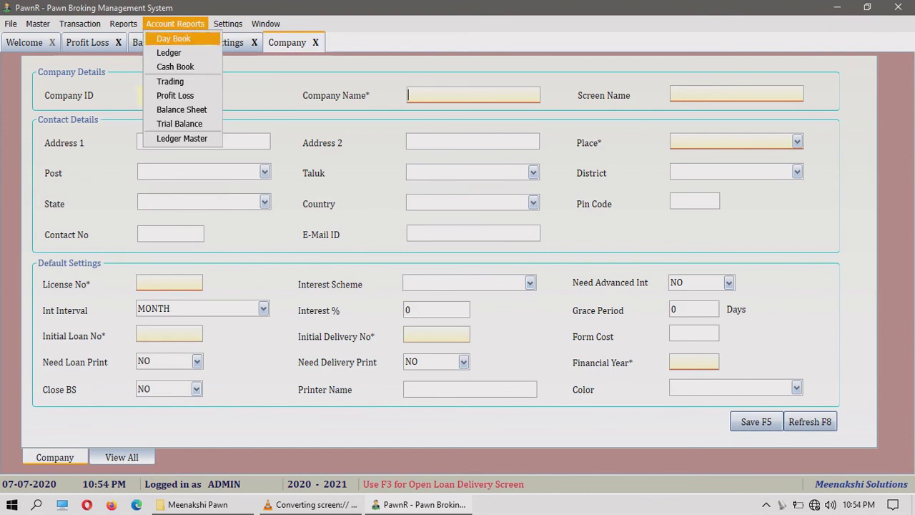
pyautogui.press('Return')
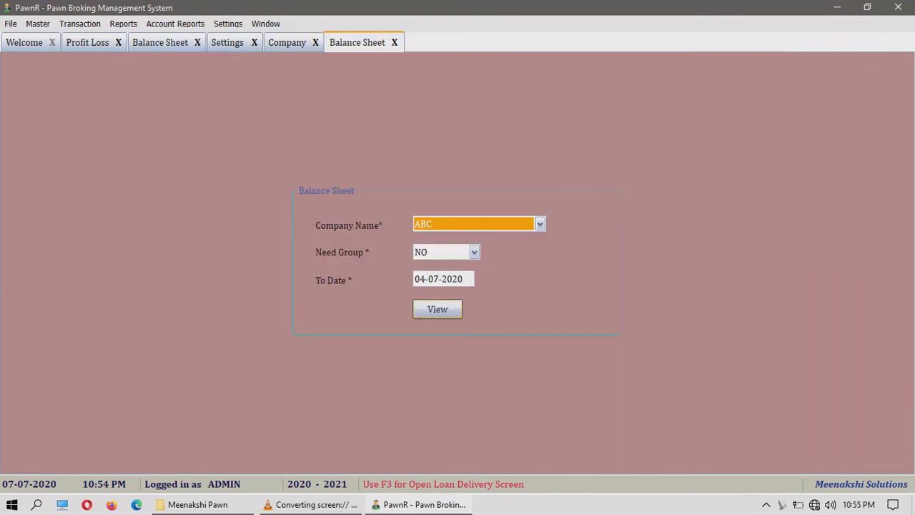
pyautogui.click(437, 309)
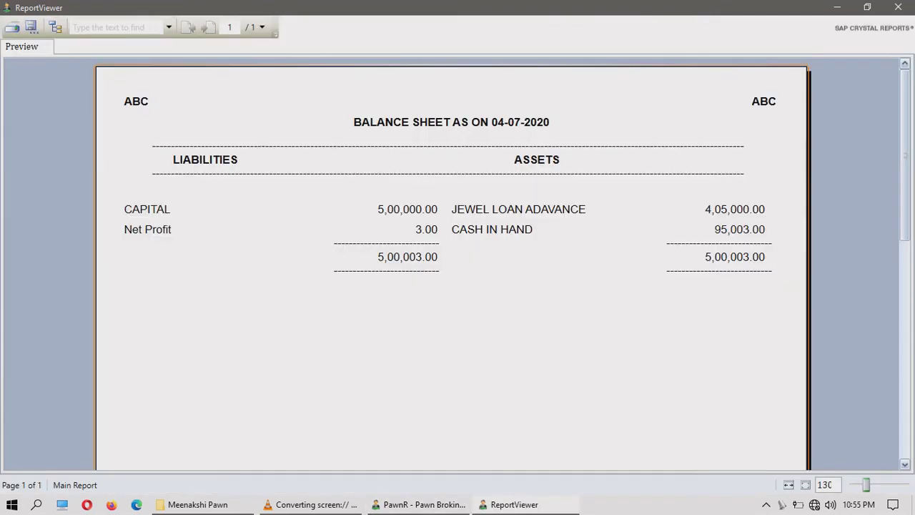